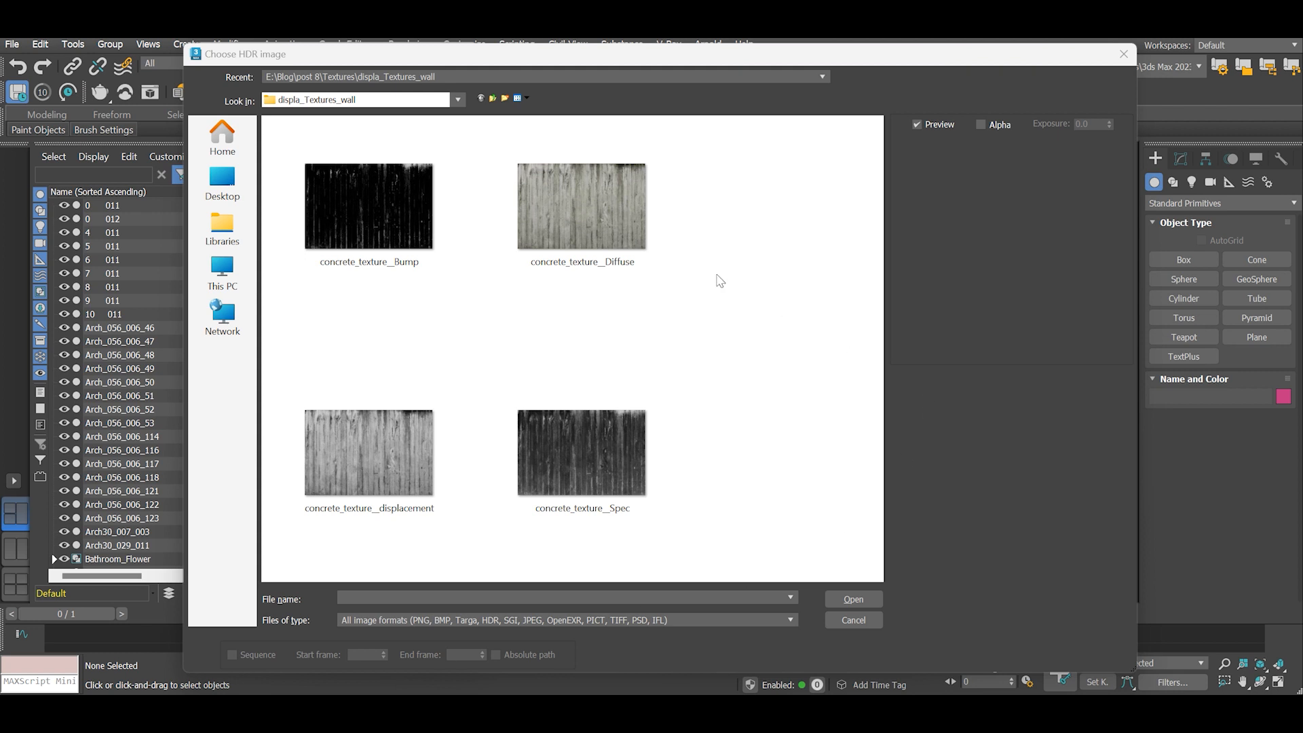
Preview the concrete diffuse, specular, bump and displacement texture images in the displa_Textures_wall folder.
click(577, 221)
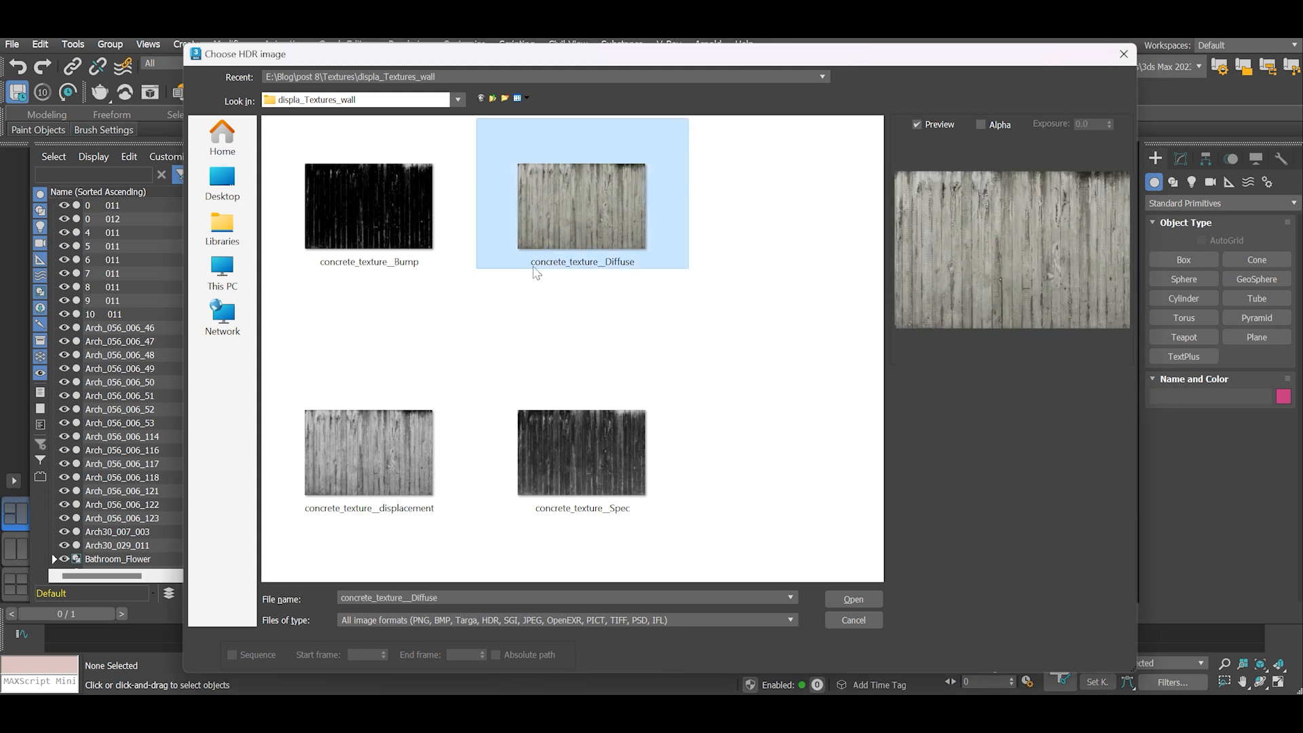
click(561, 470)
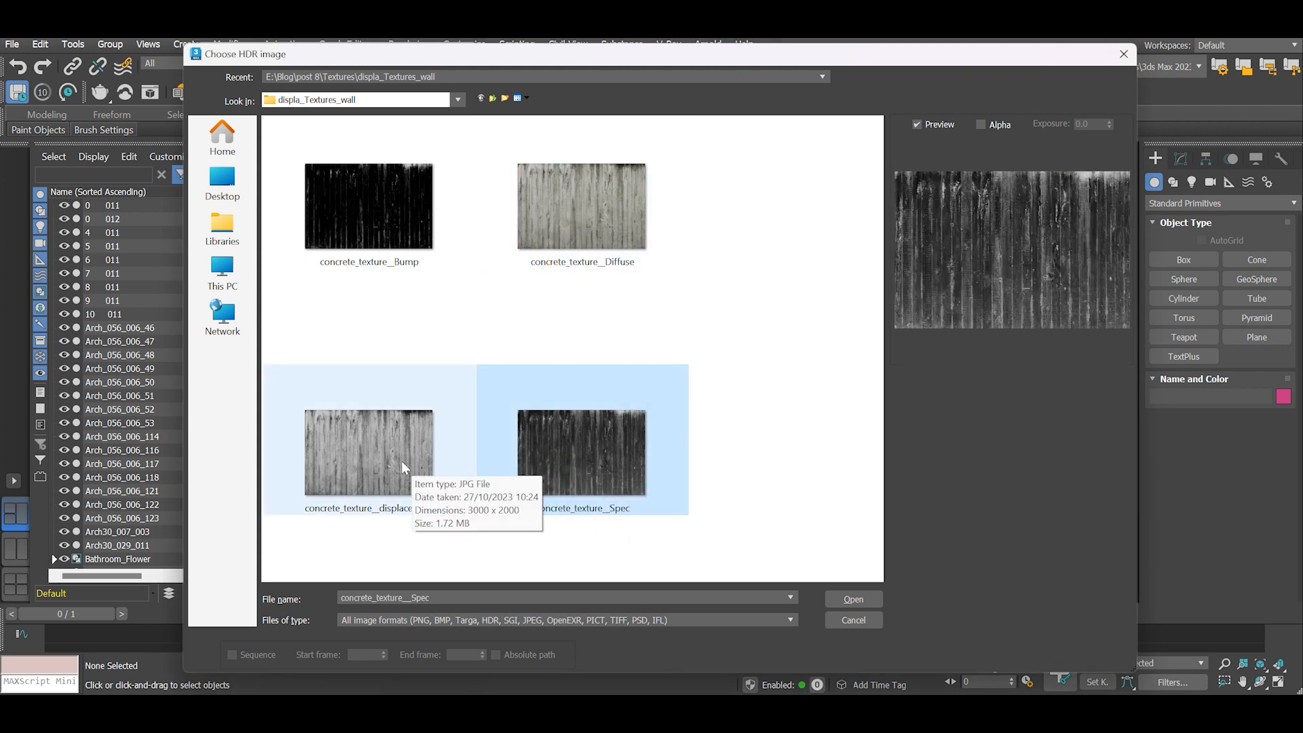
click(358, 217)
click(365, 414)
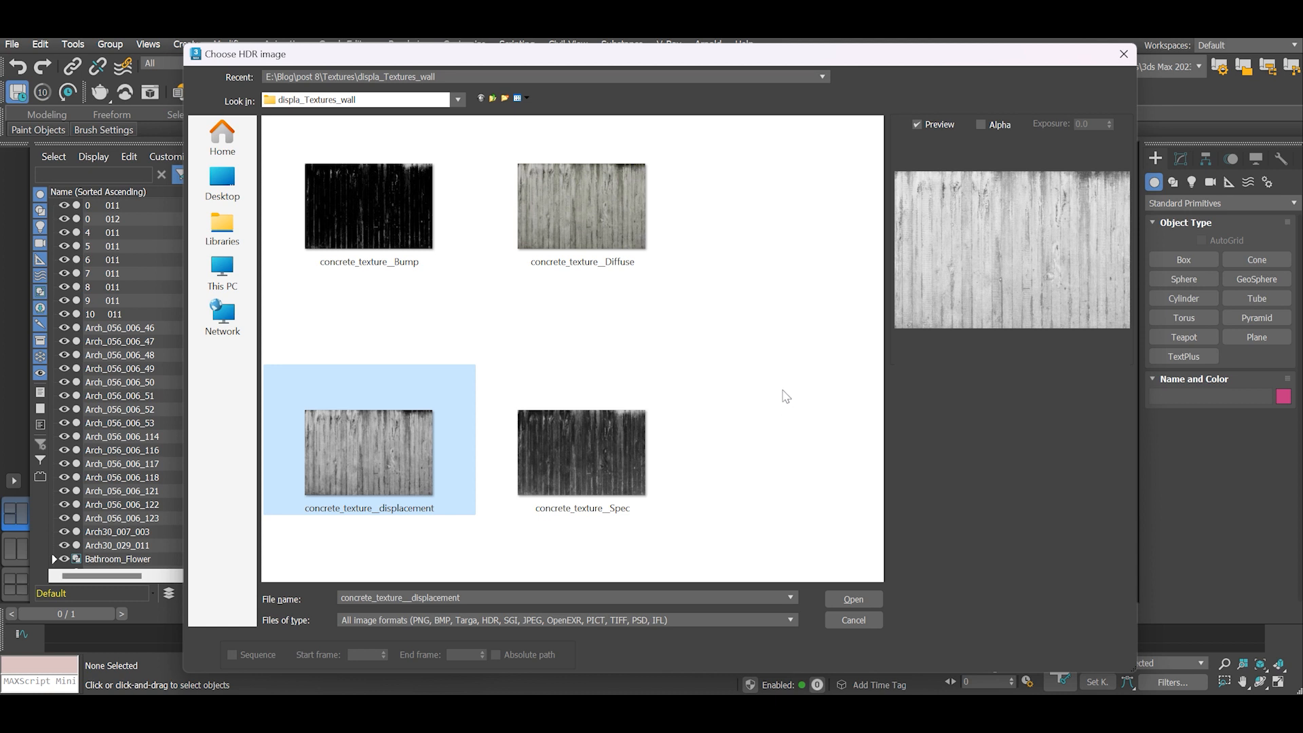
click(785, 396)
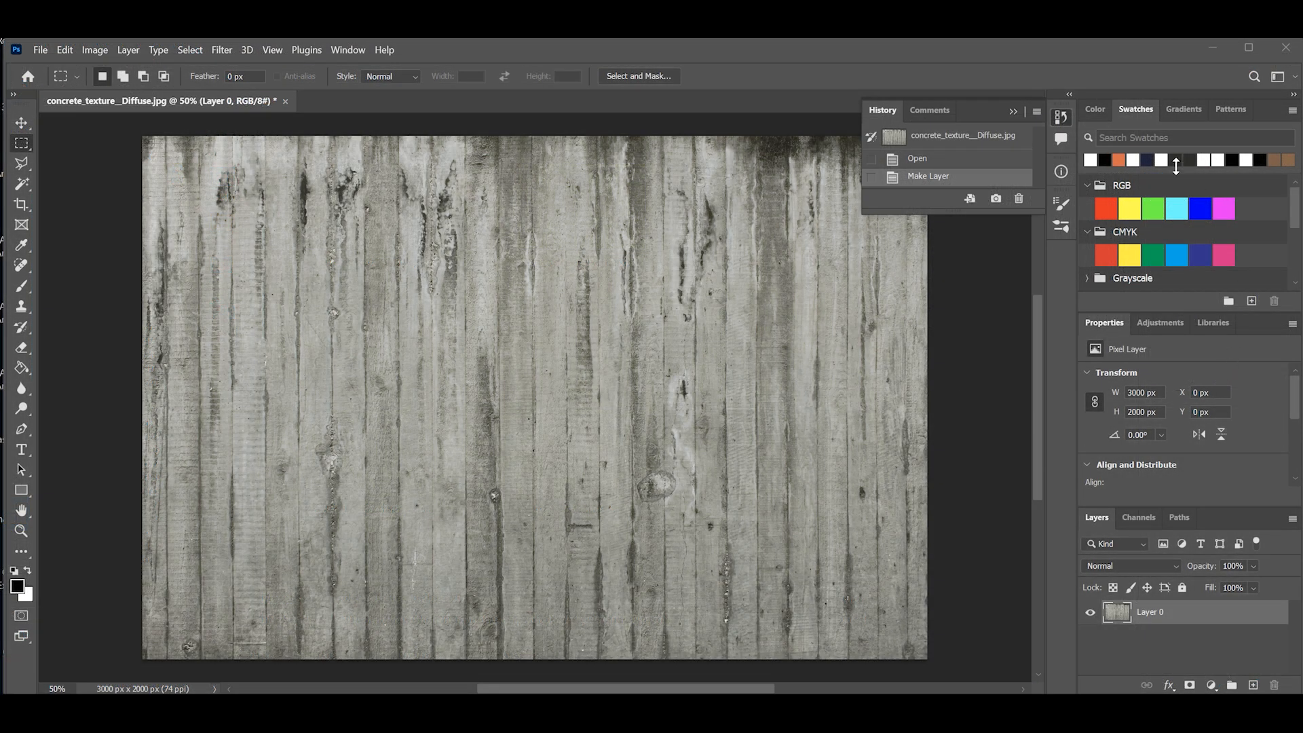
In Photoshop, collapse the history of concrete_texture__Diffuse.jpg and display the image's colour channels.
click(1013, 111)
click(1098, 110)
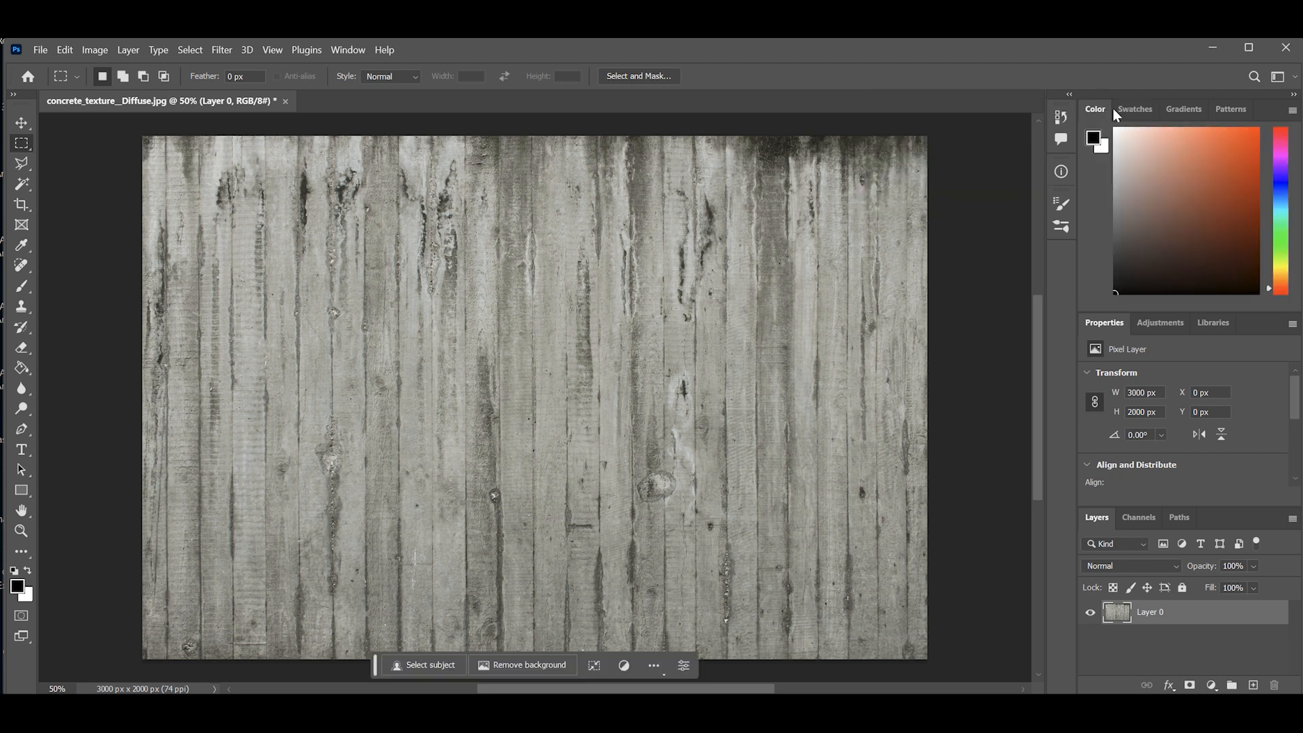
click(1135, 109)
click(1184, 111)
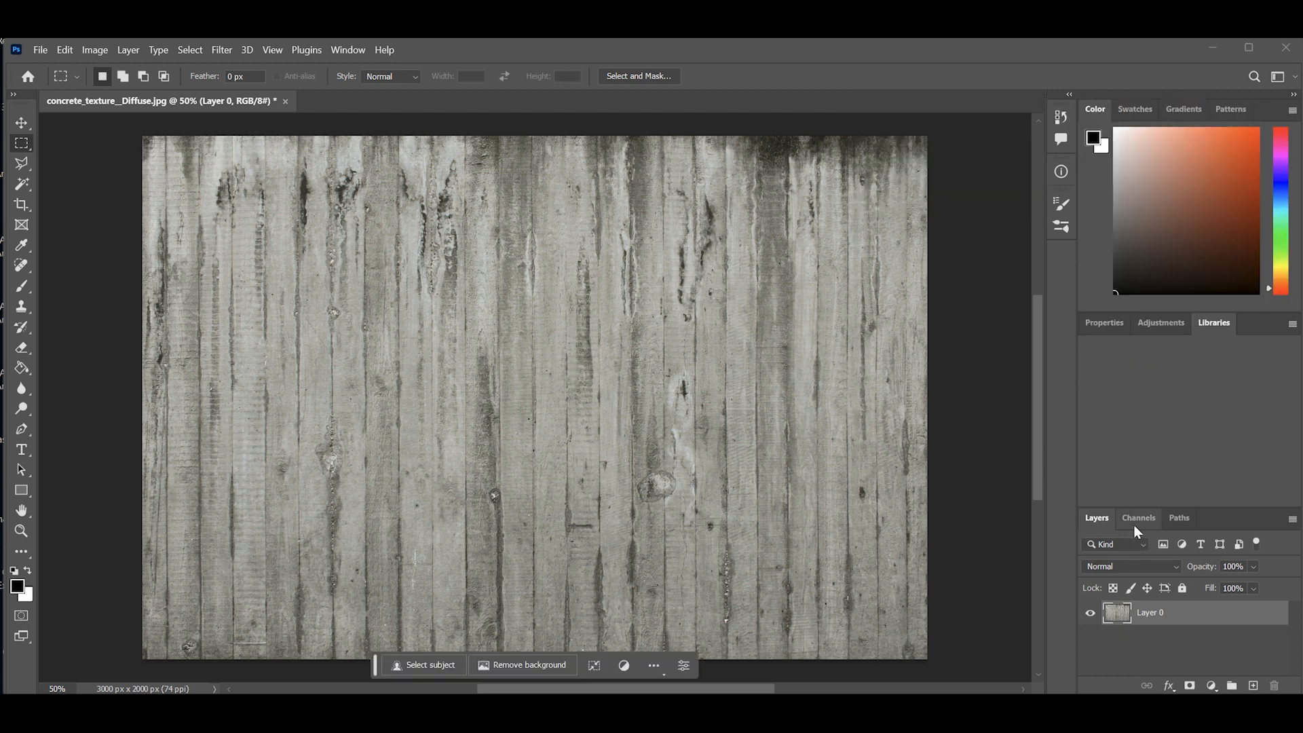
click(1138, 519)
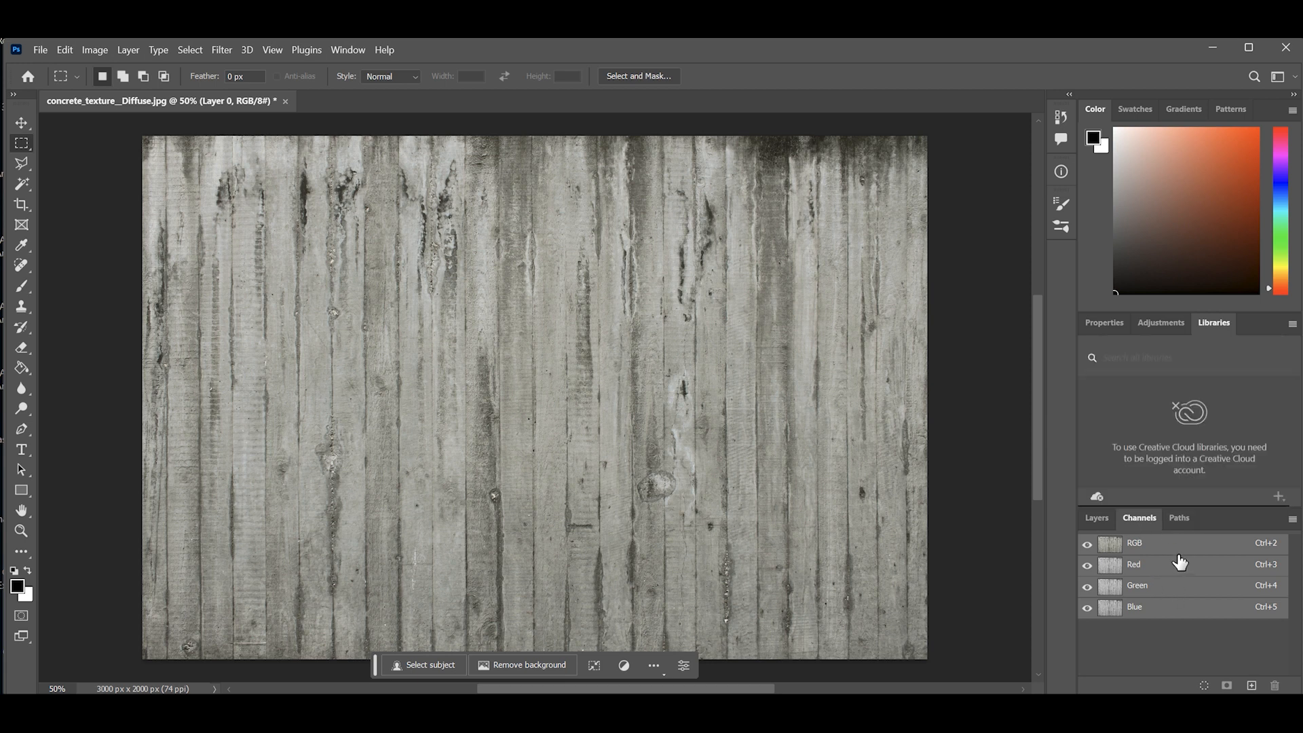
click(1106, 519)
click(1141, 518)
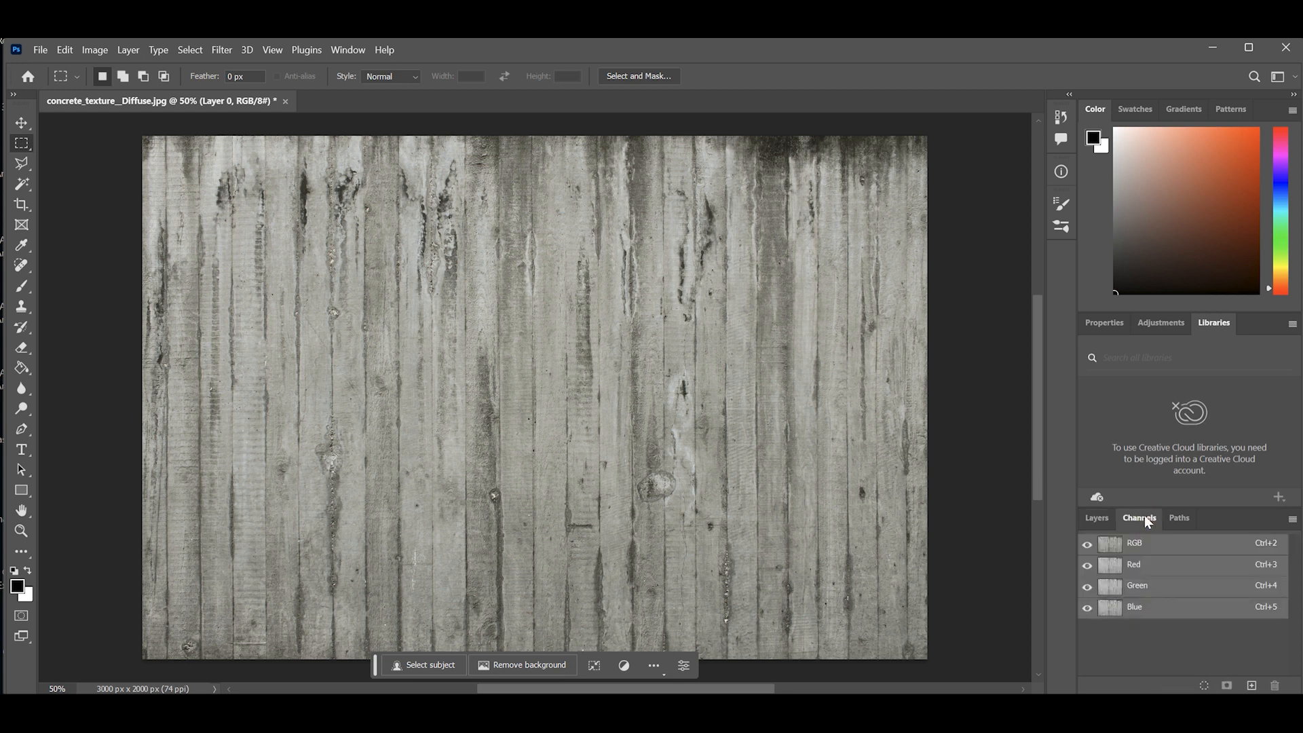
View the Red, Green and Blue channels of the concrete texture individually, and return to the RGB composite.
click(1148, 562)
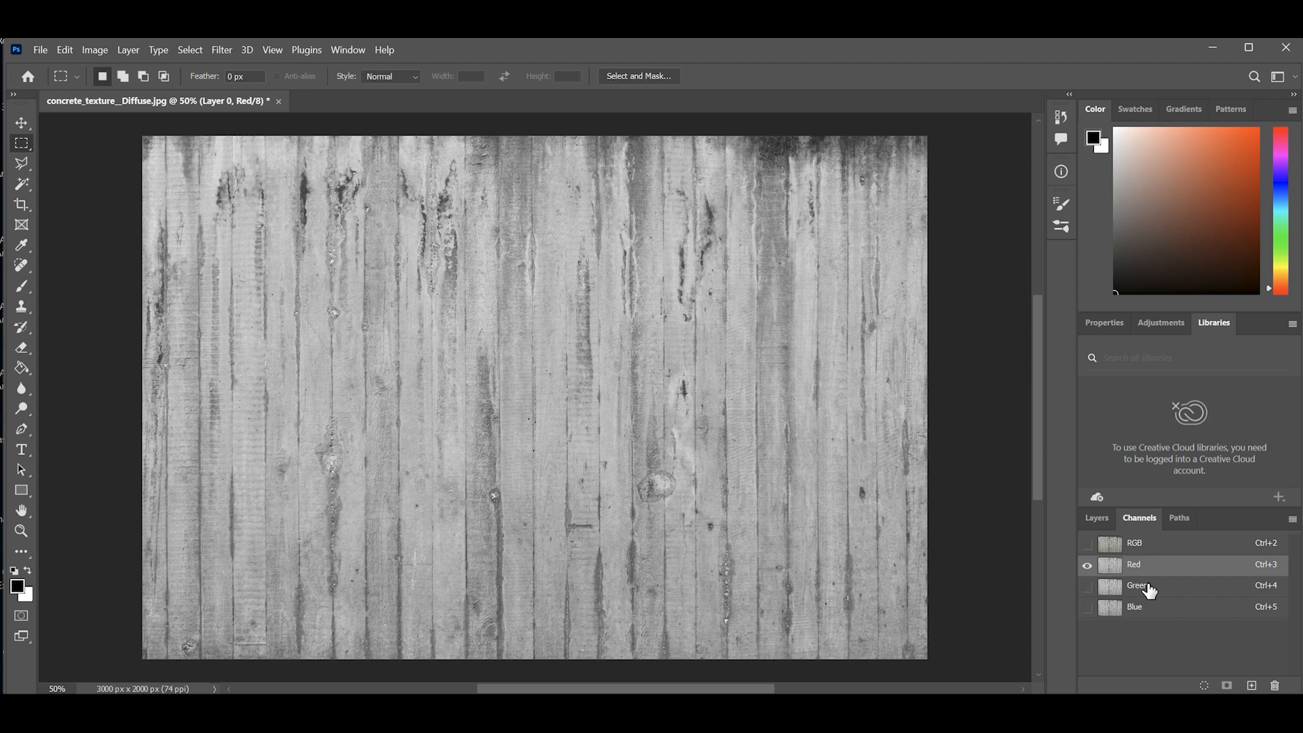
click(1148, 587)
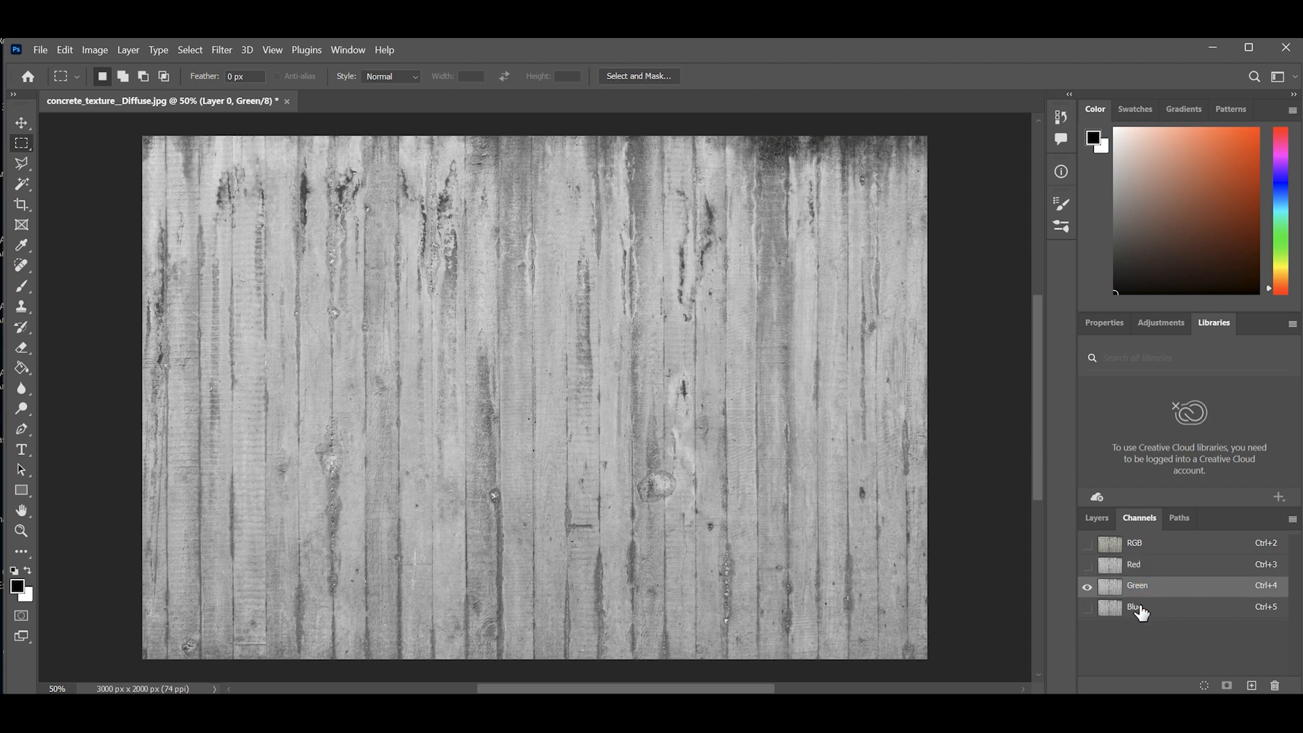
click(1140, 607)
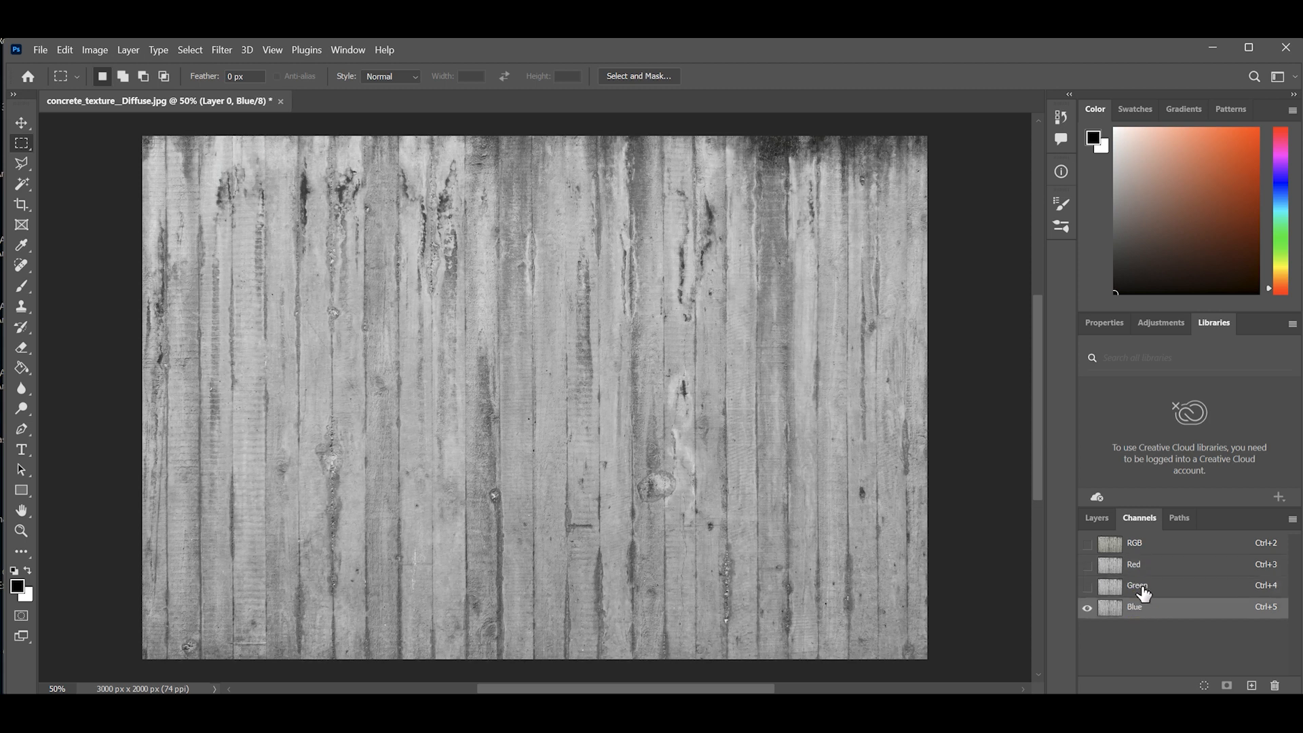
click(1144, 593)
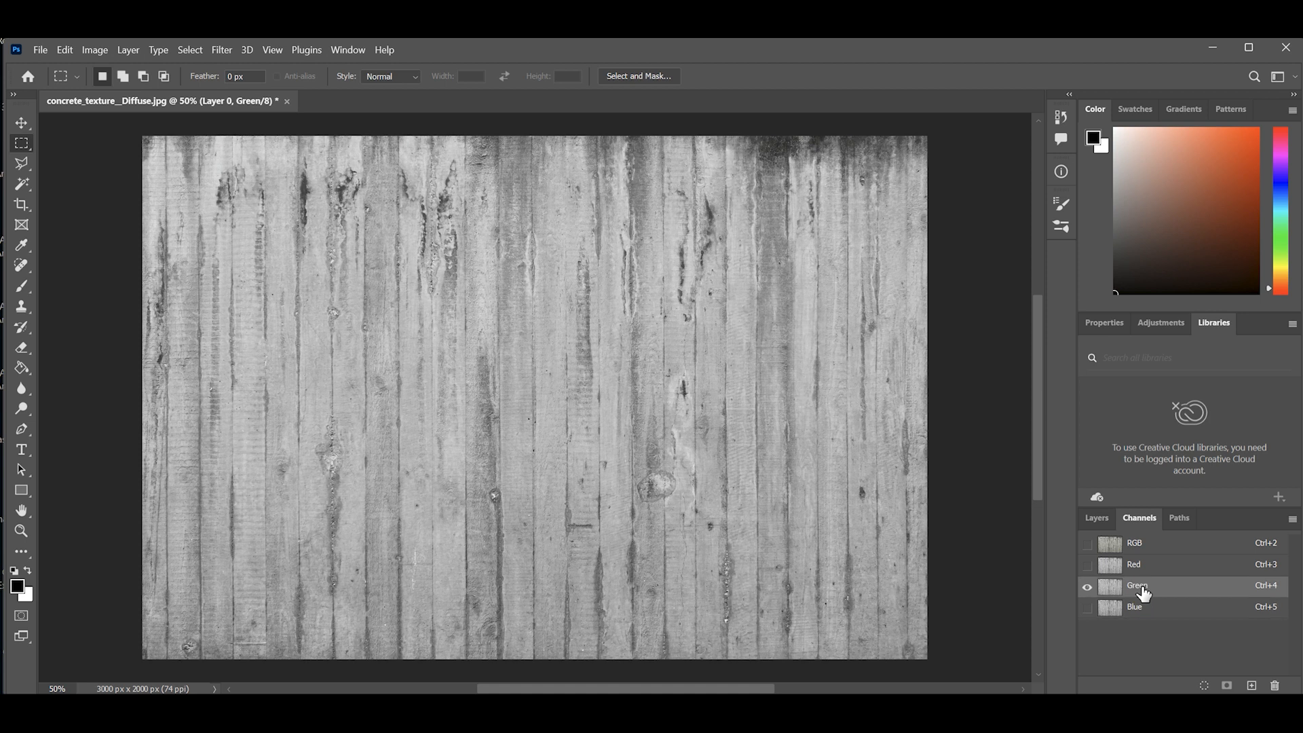
click(1140, 569)
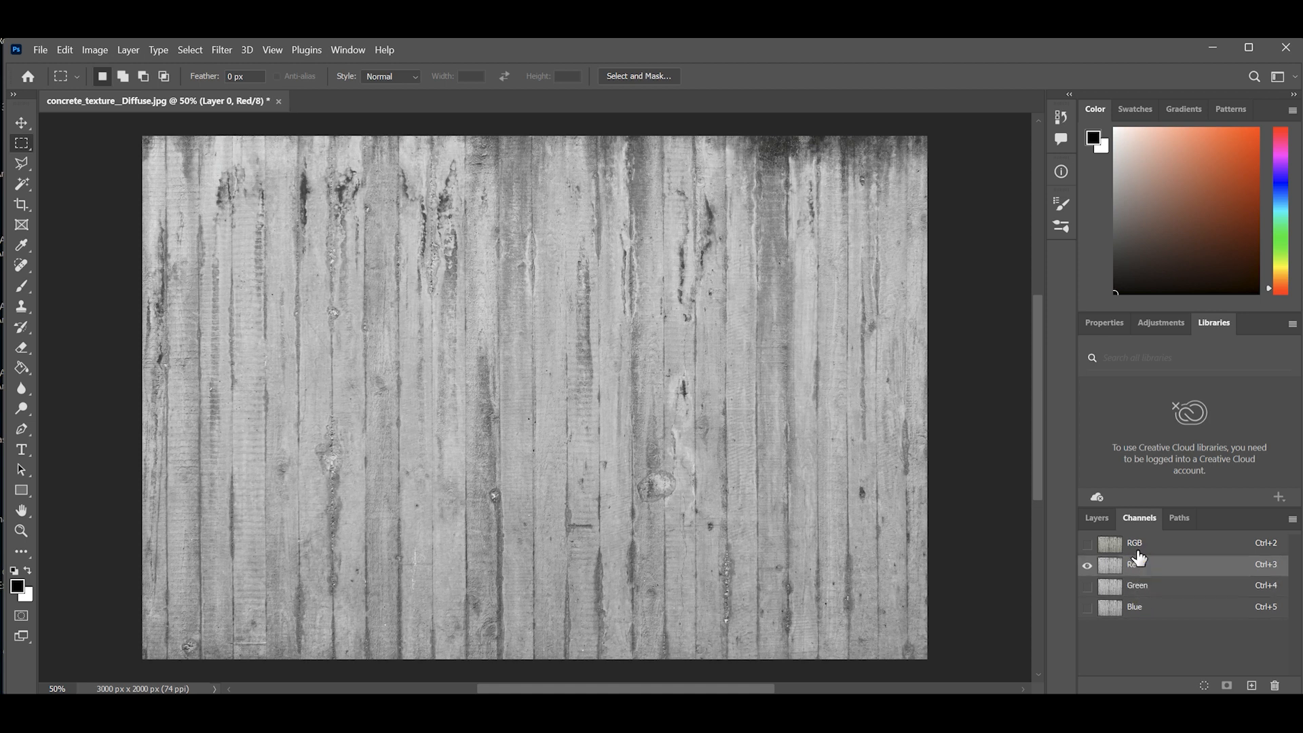
click(1131, 610)
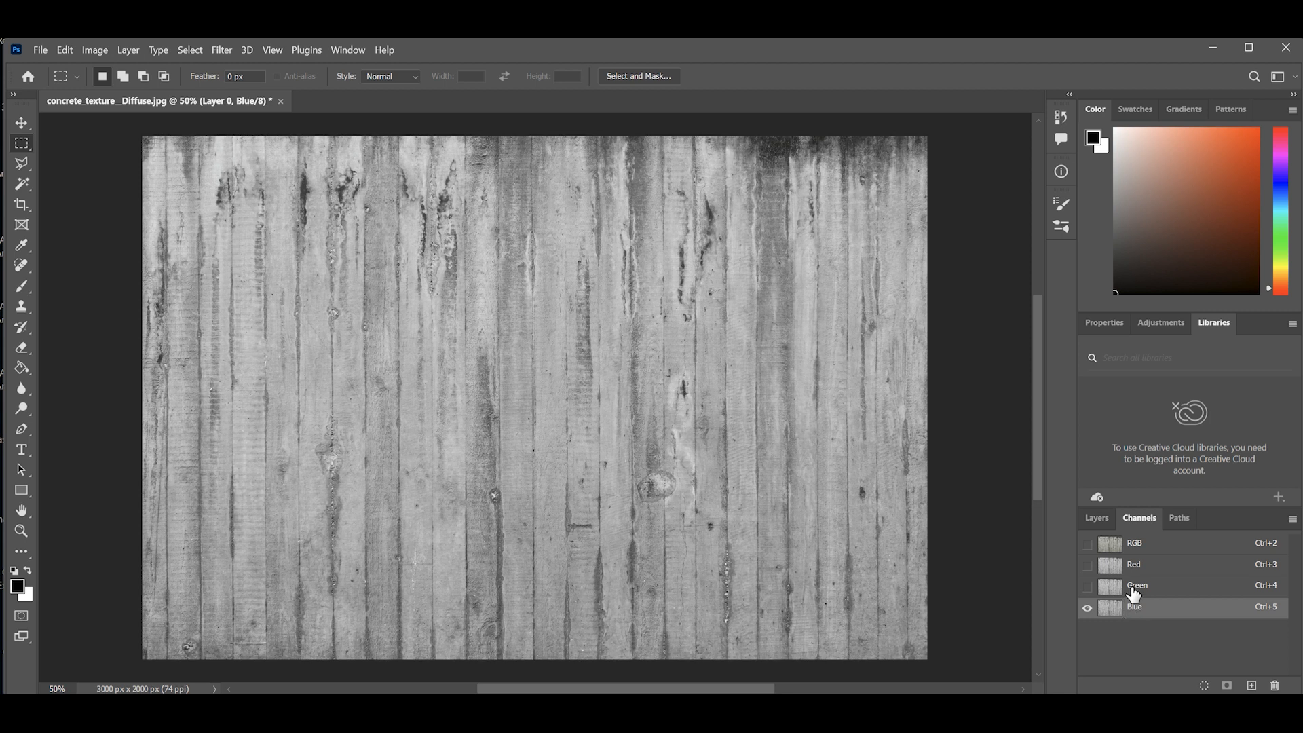
click(1134, 543)
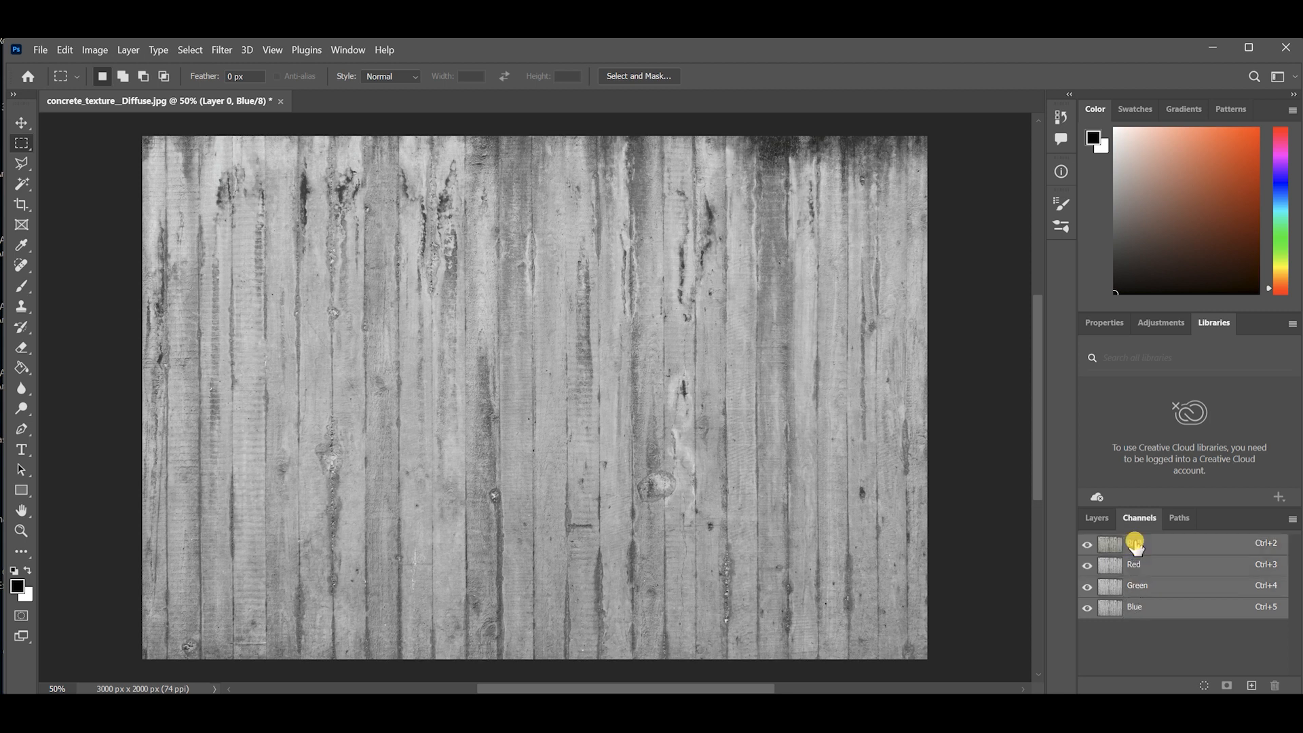
Alternate between the Blue and Green channels to compare their contrast on the concrete texture.
click(1137, 610)
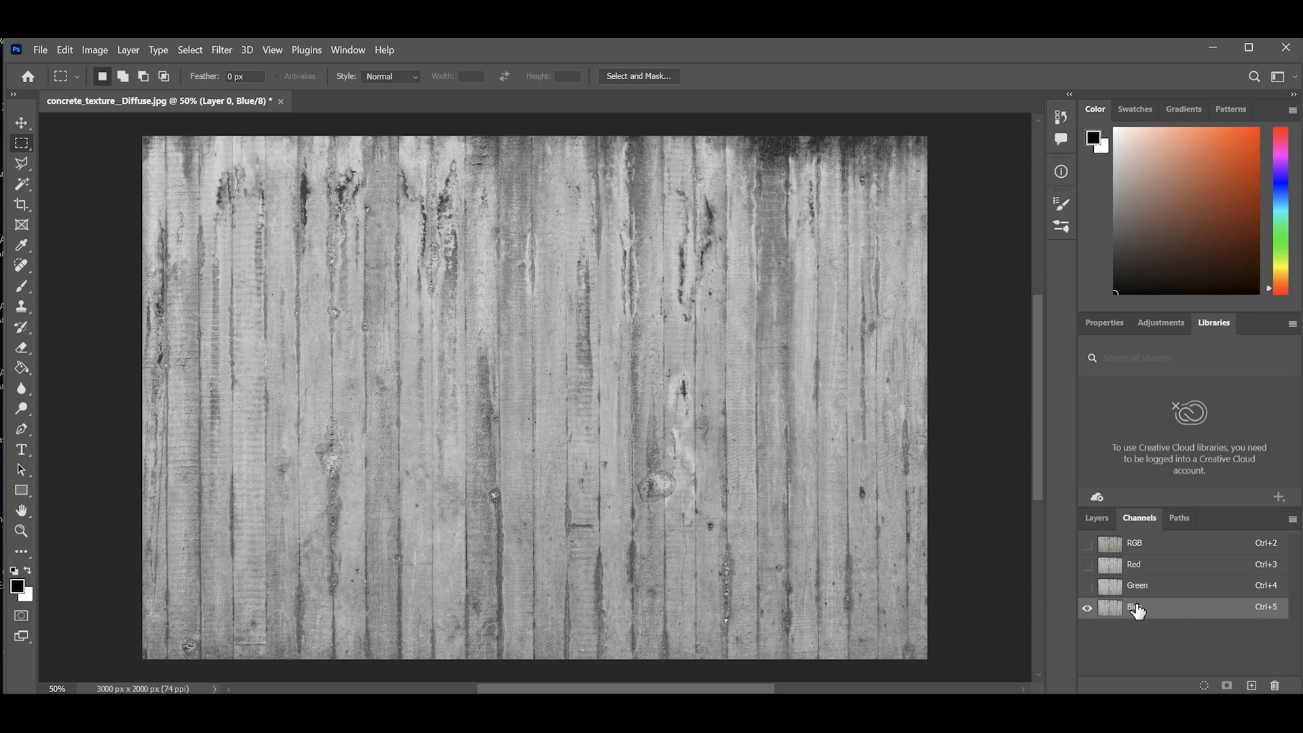
click(1134, 584)
click(1134, 610)
click(1134, 590)
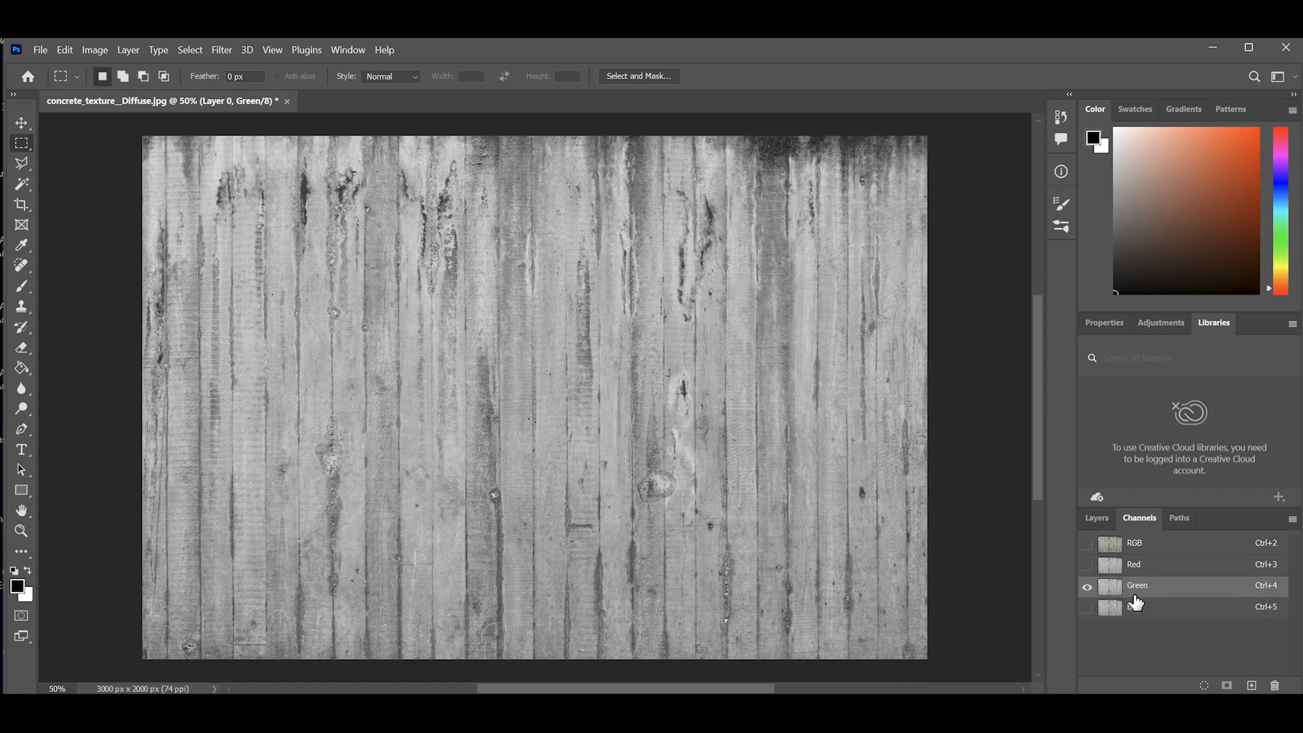
click(1134, 612)
click(1135, 589)
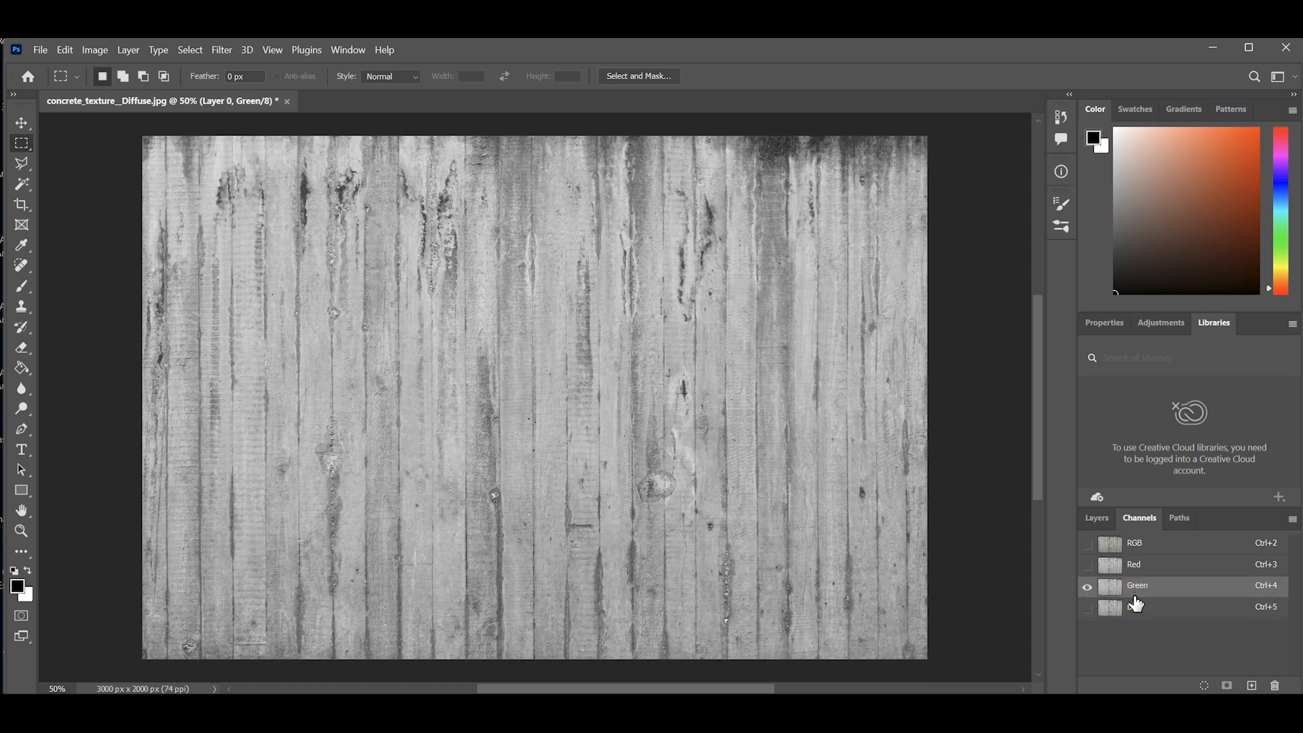
Duplicate the Blue channel into a new document named concrete_texture__displacement.
click(1136, 609)
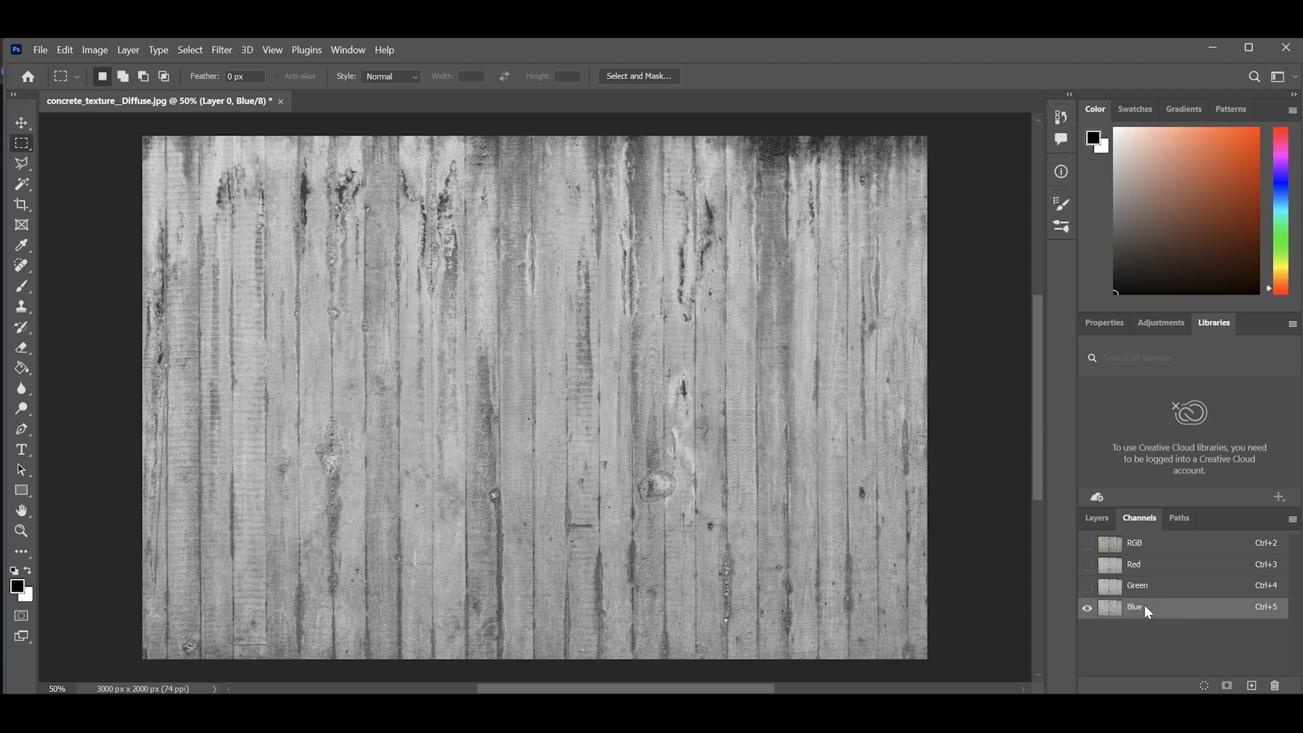
right_click(1152, 609)
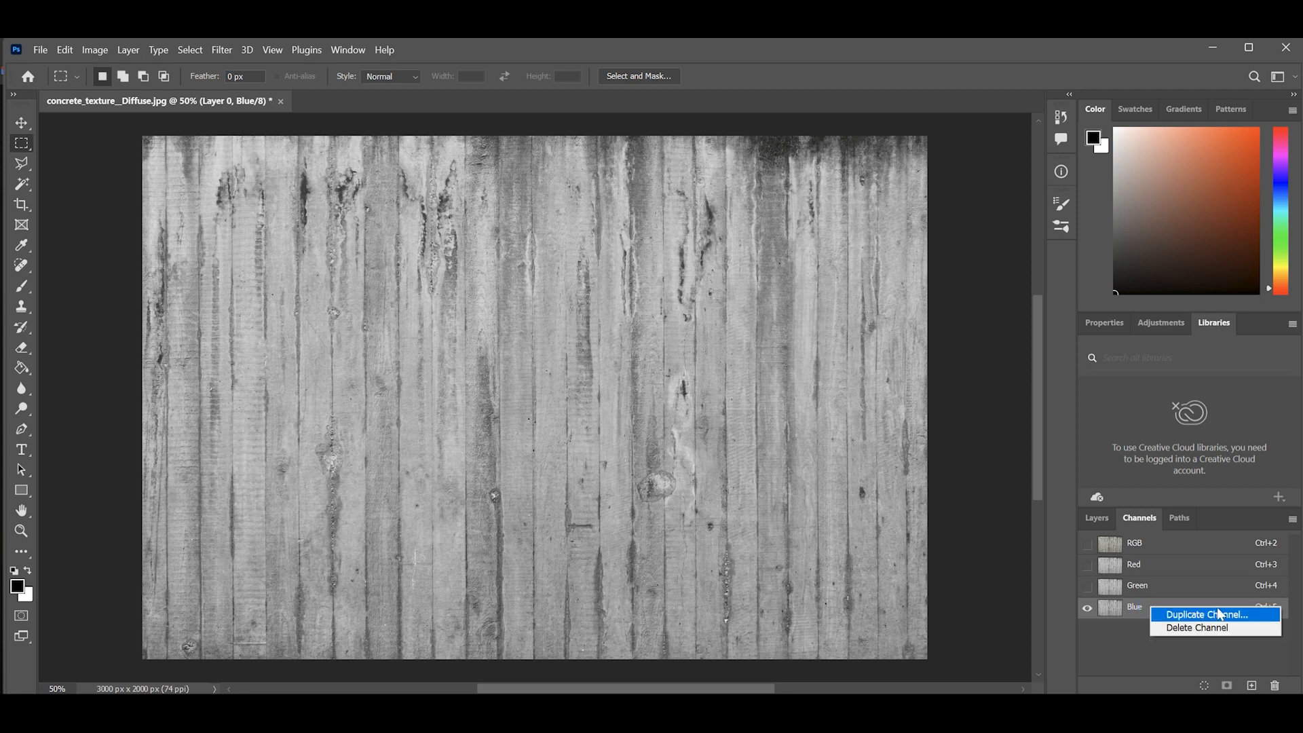
click(1196, 615)
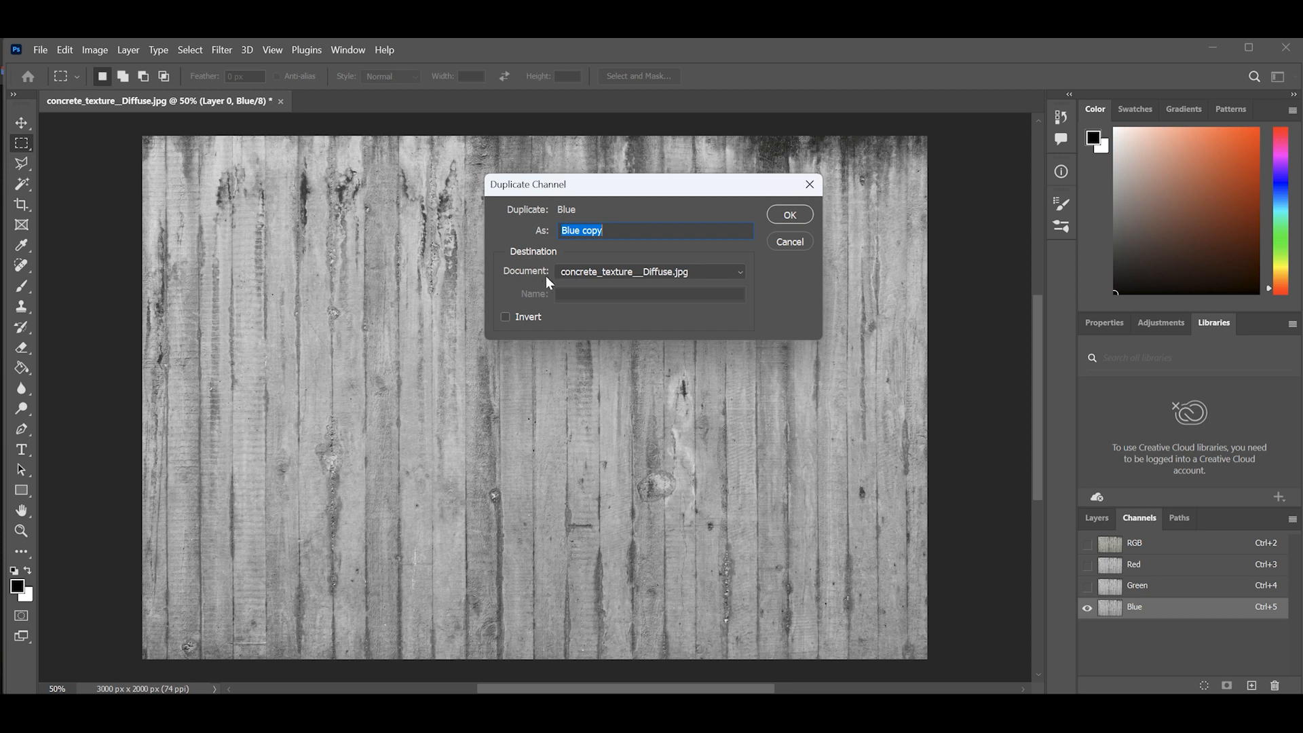
click(743, 273)
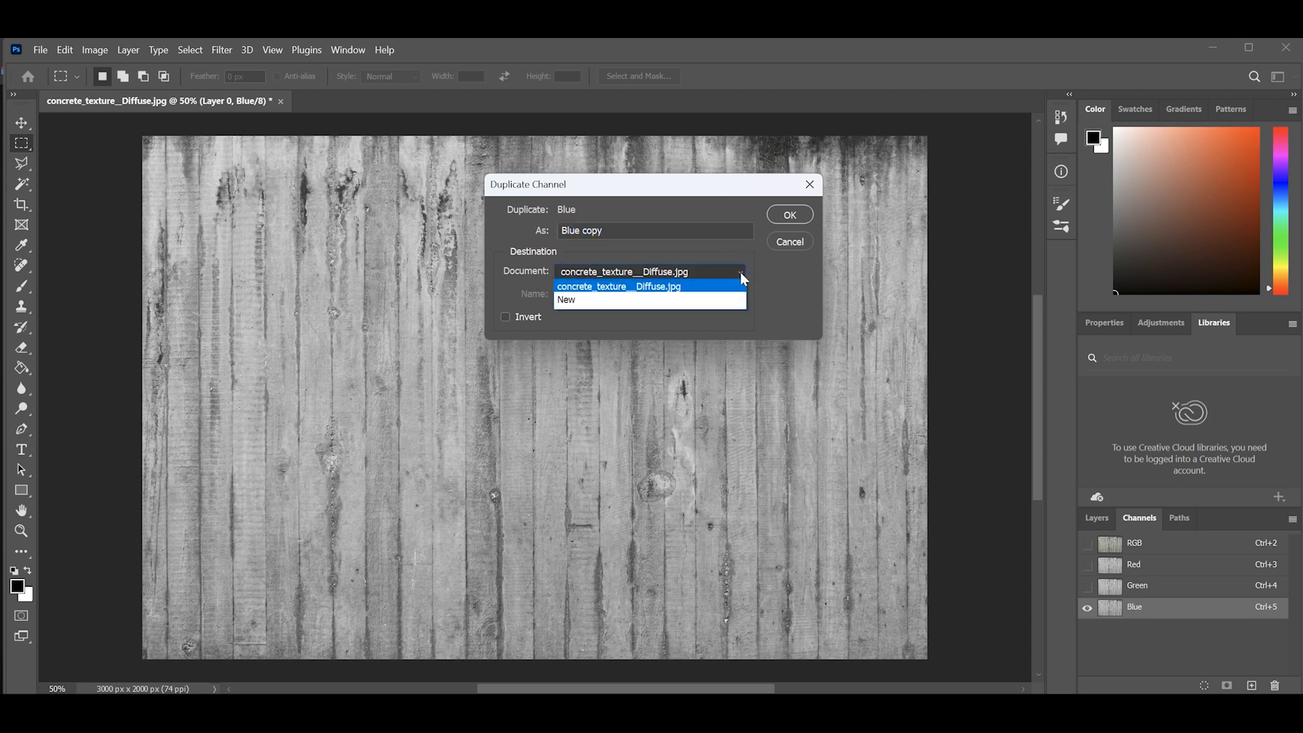
click(578, 302)
right_click(576, 300)
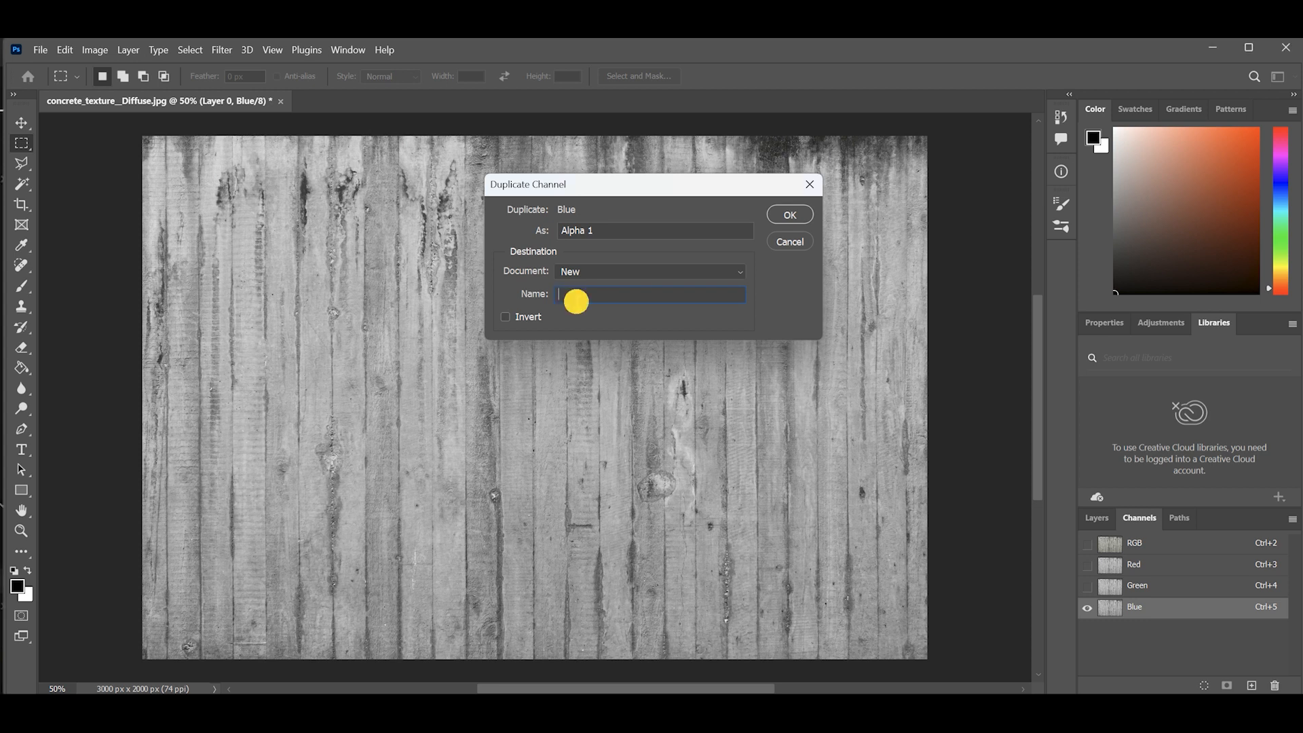
click(605, 366)
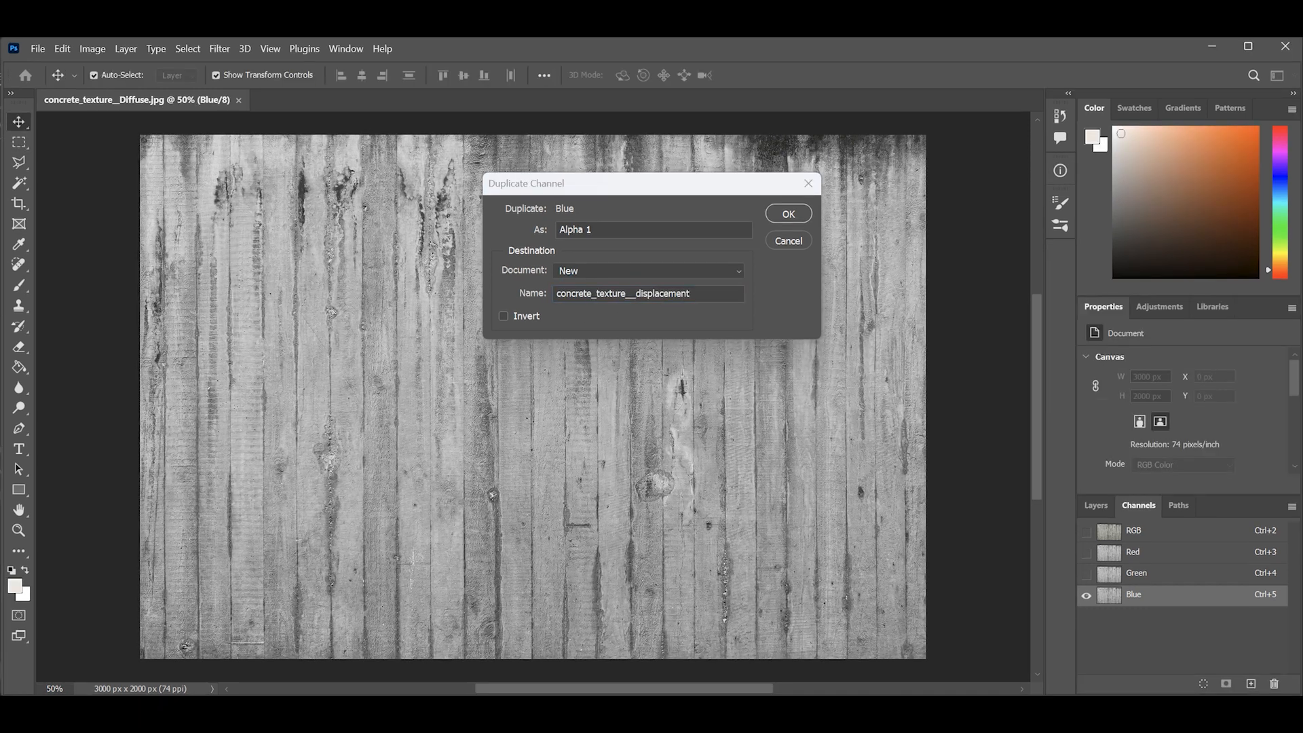
click(695, 292)
click(695, 292)
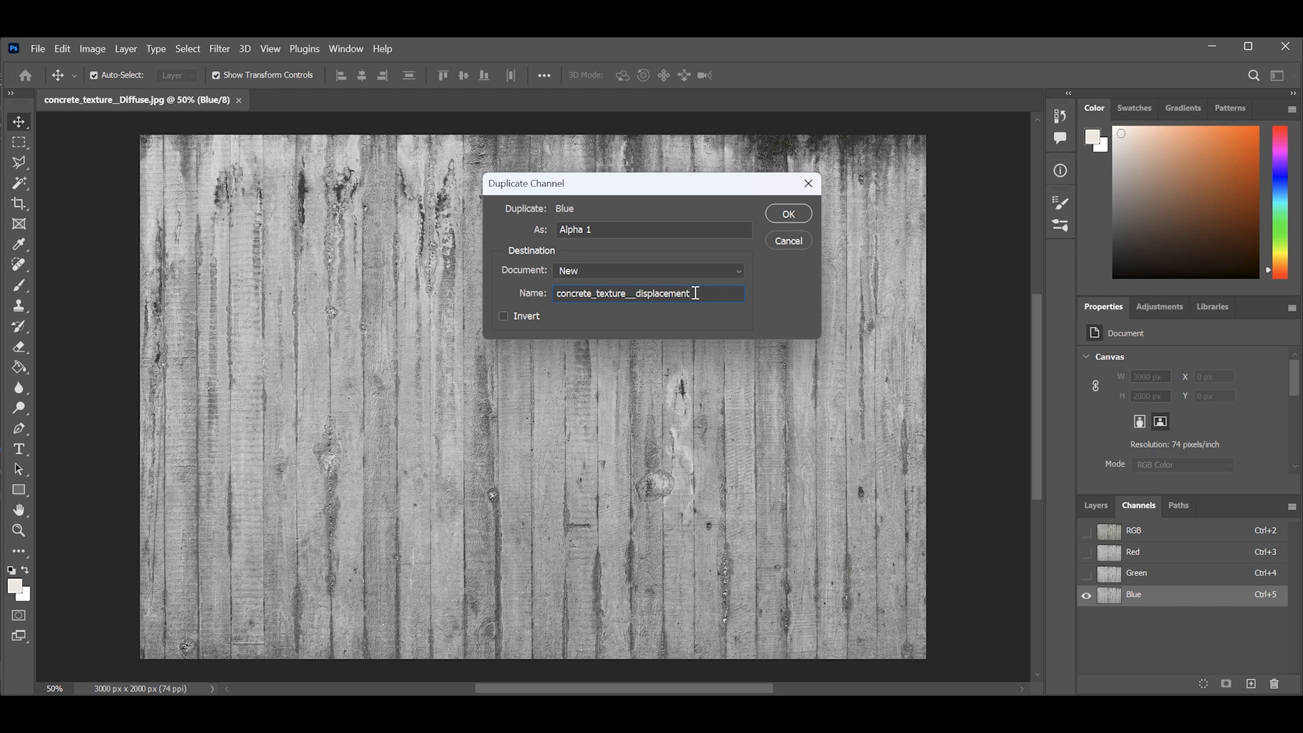
click(788, 213)
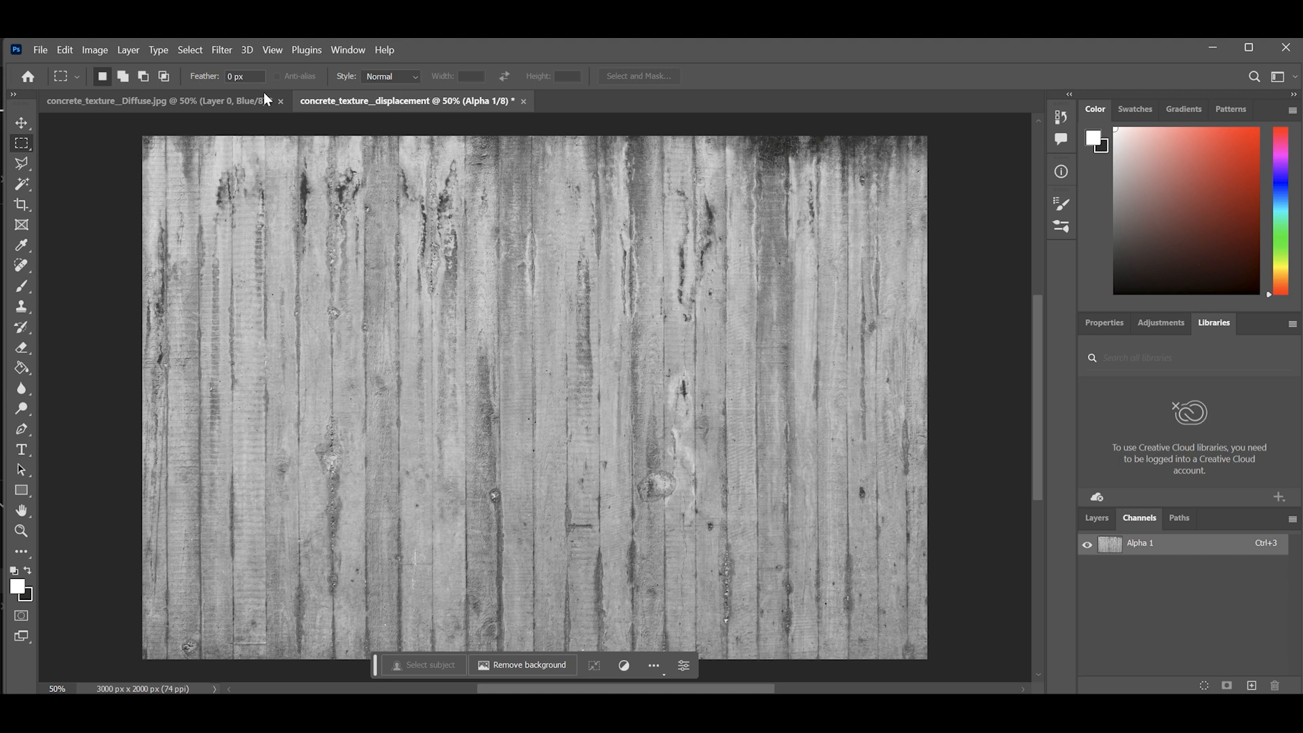
Restore the RGB composite view in the diffuse document and return to the displacement document.
click(184, 99)
key(d)
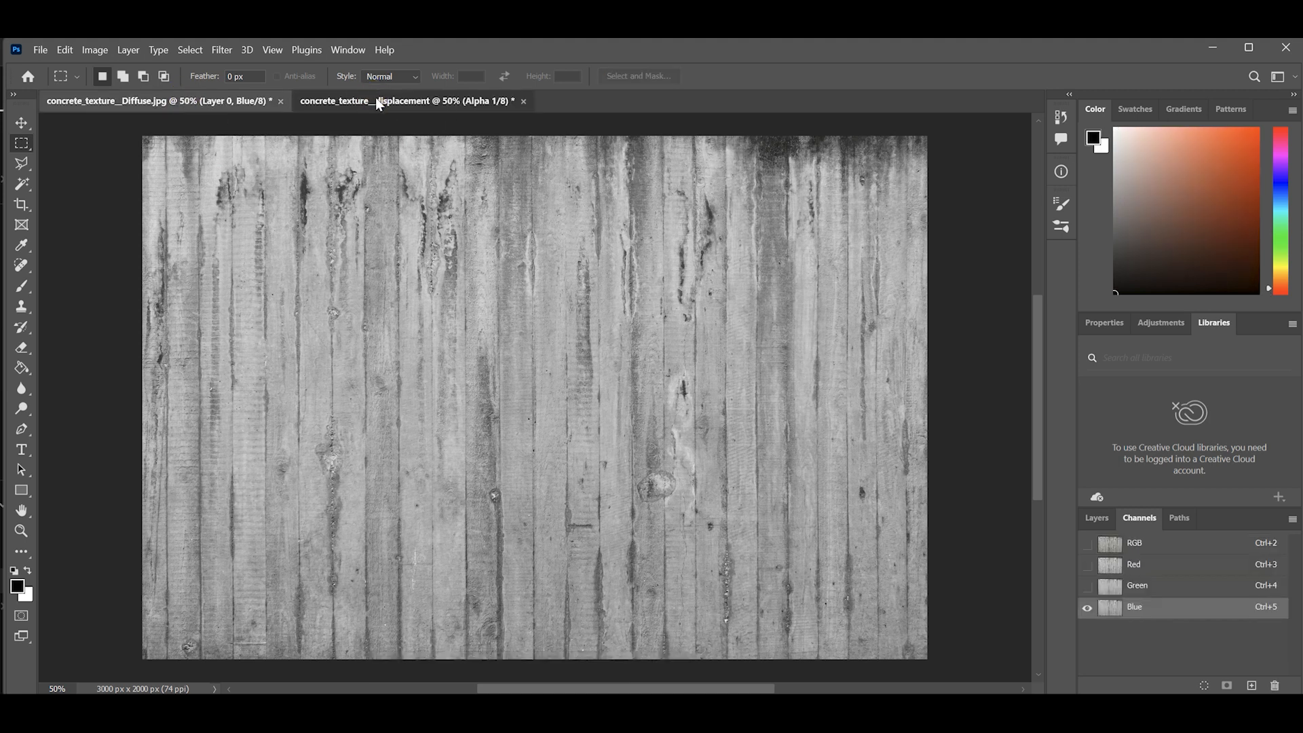
click(379, 103)
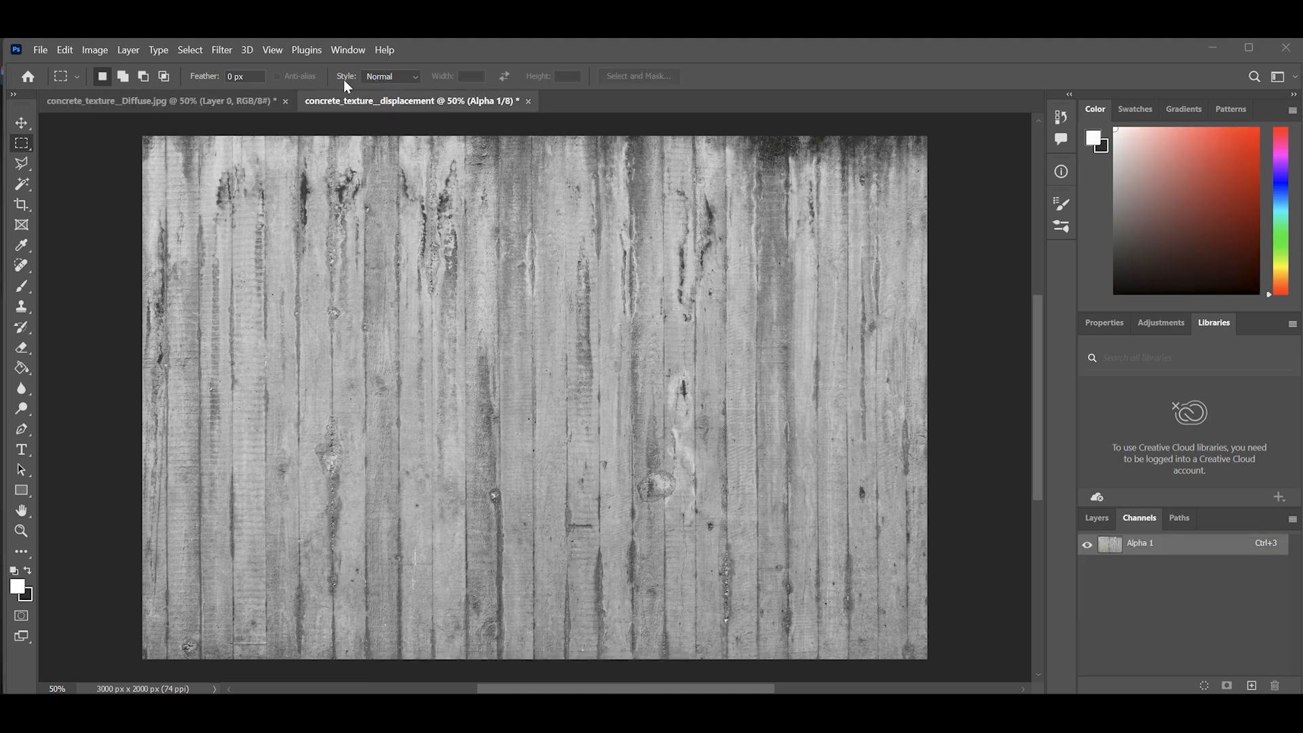
Soften the displacement image with a Gaussian Blur, raising its radius slightly.
click(221, 50)
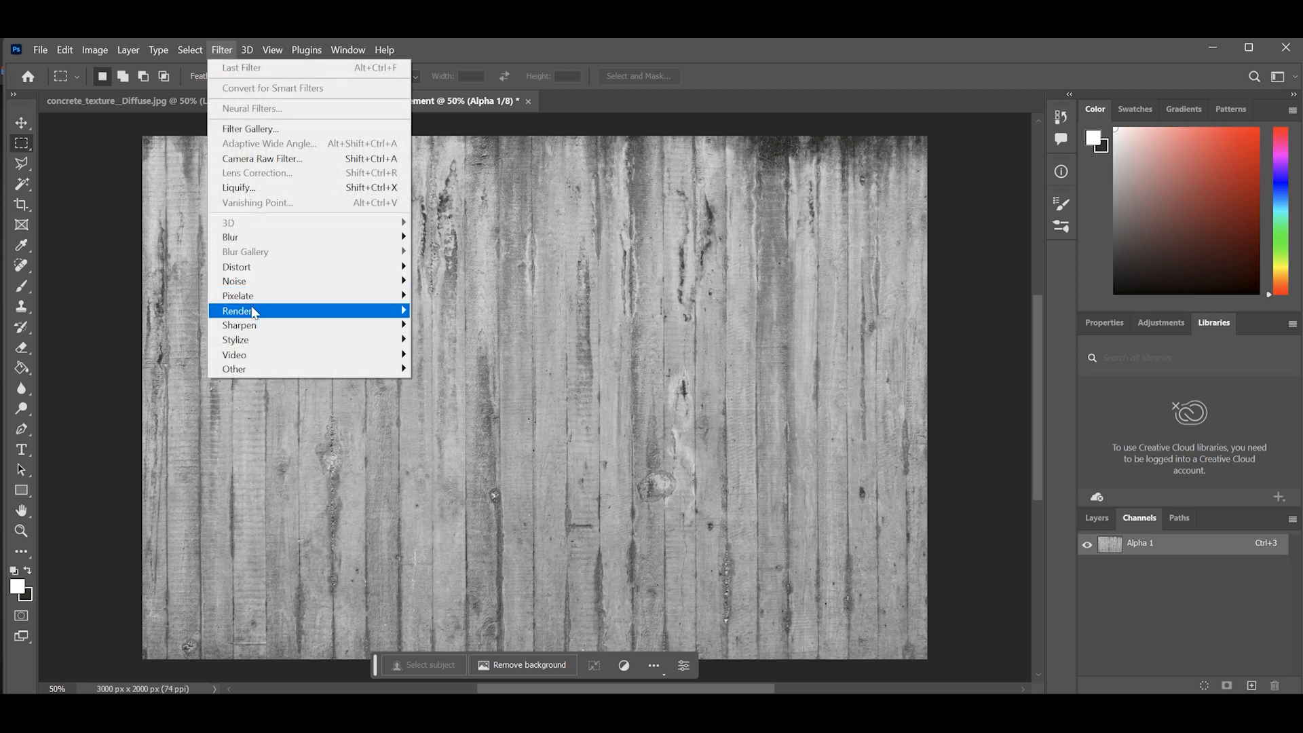
mouse_move(239, 239)
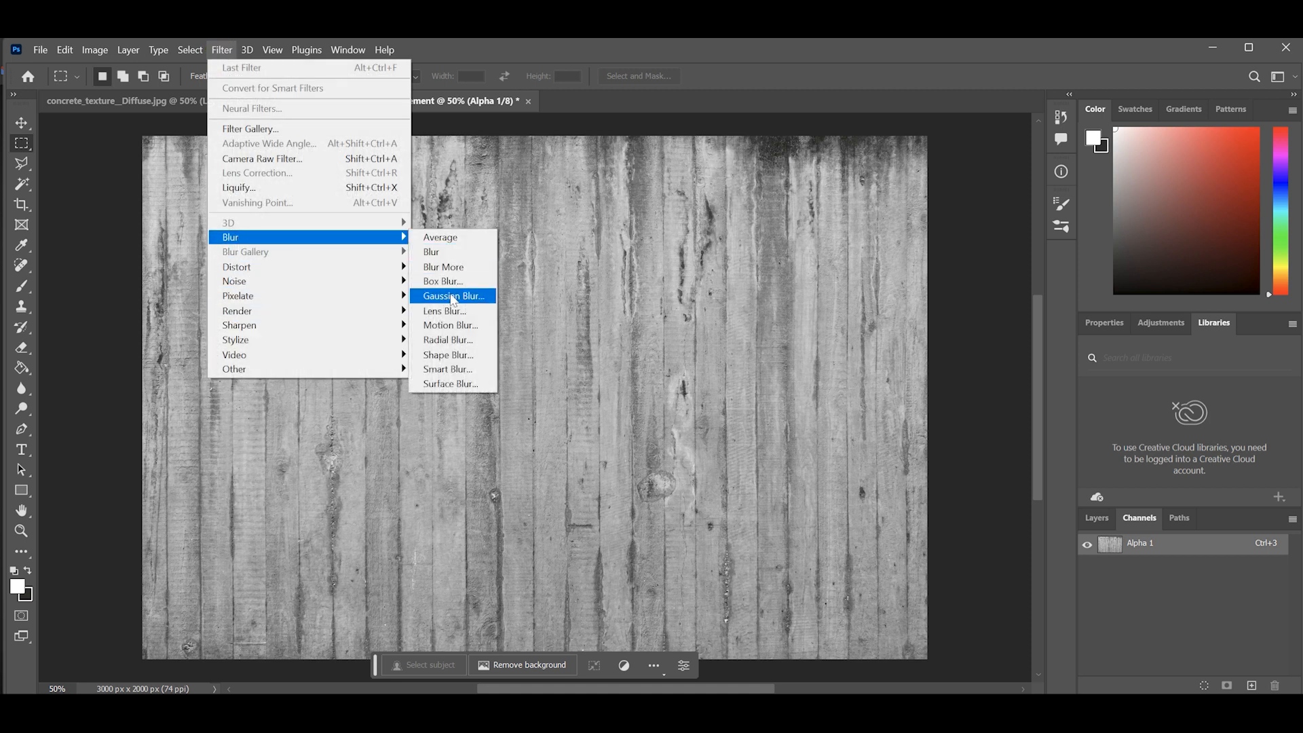
click(453, 296)
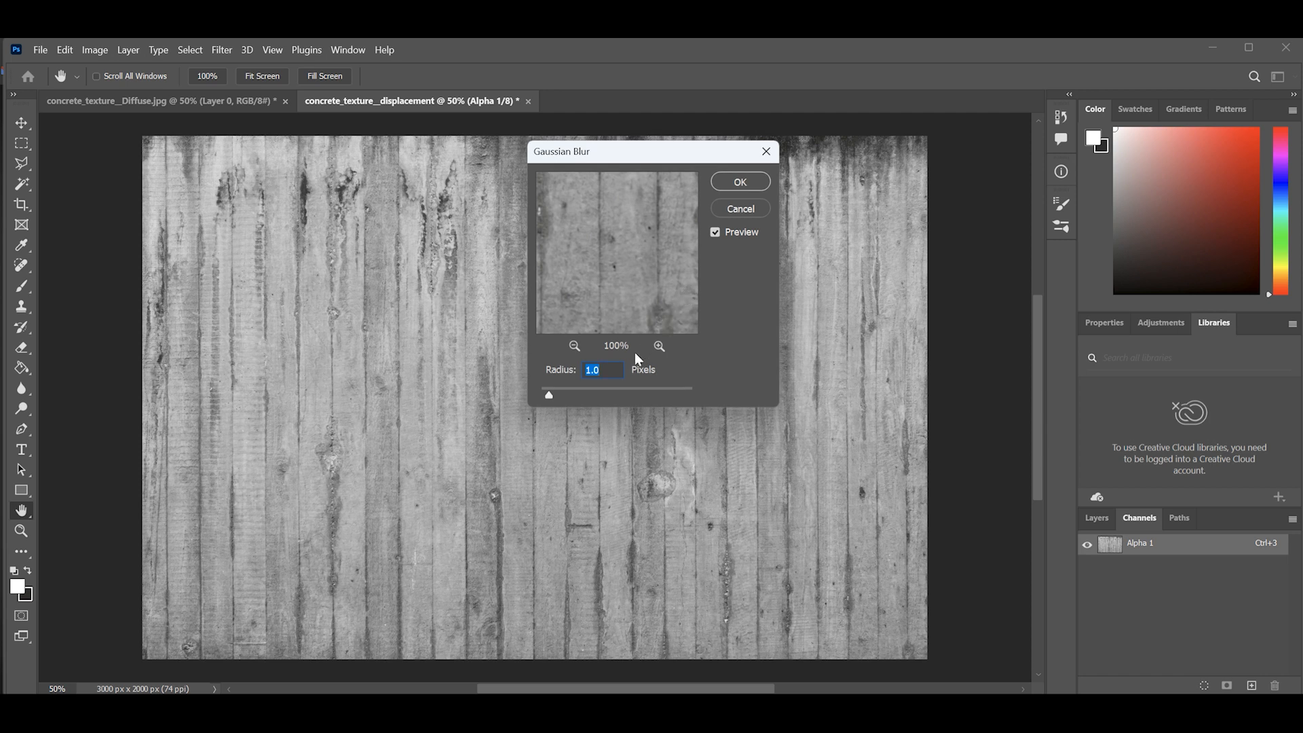
click(550, 396)
drag(549, 396, 557, 398)
click(558, 397)
click(740, 181)
key(m)
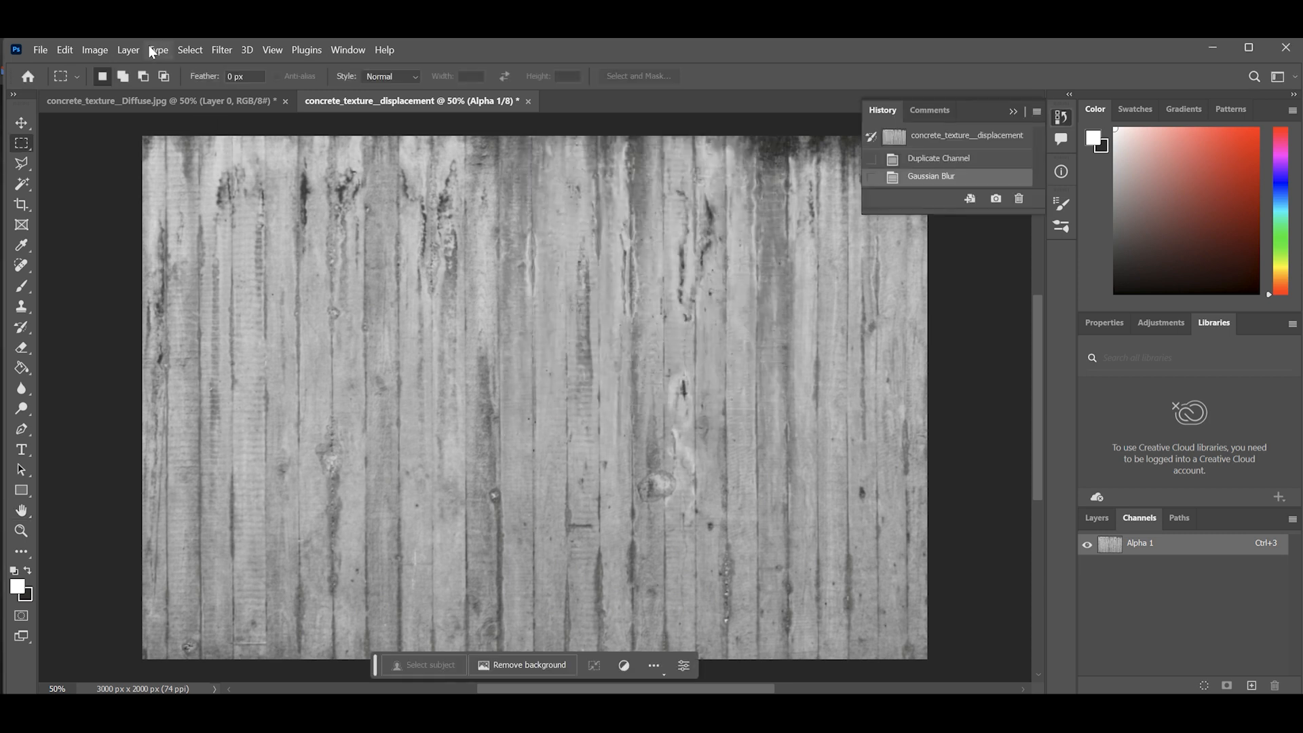
Apply a Curves adjustment to the displacement image with points at input 32, output 31 and input 80, output 81.
click(128, 49)
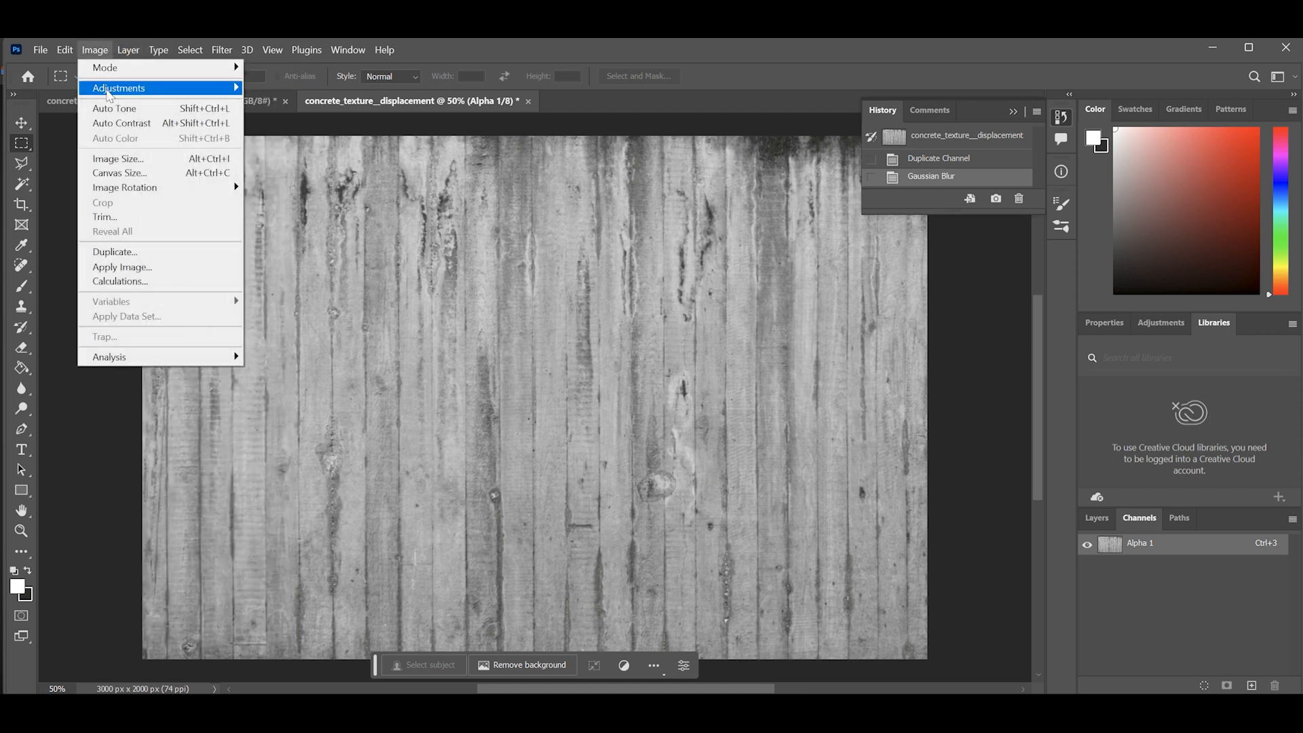
mouse_move(108, 95)
click(266, 116)
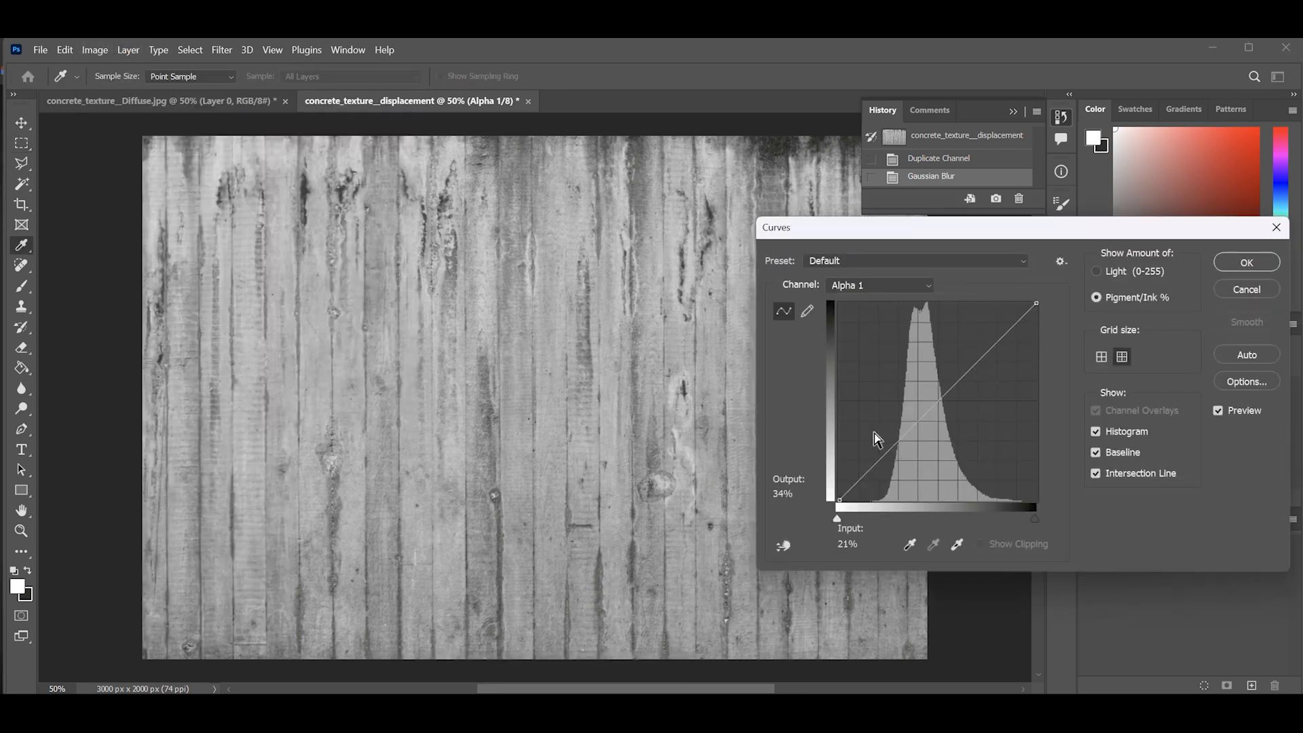
click(903, 439)
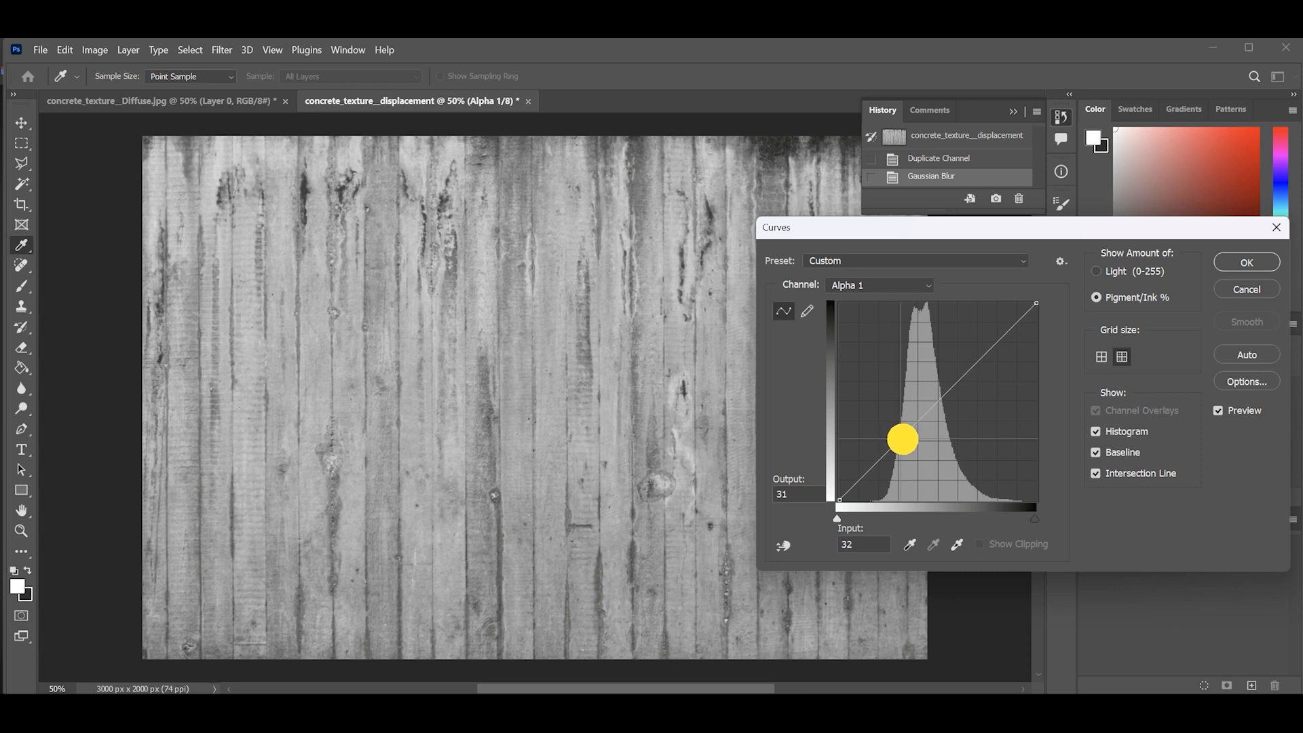
click(997, 340)
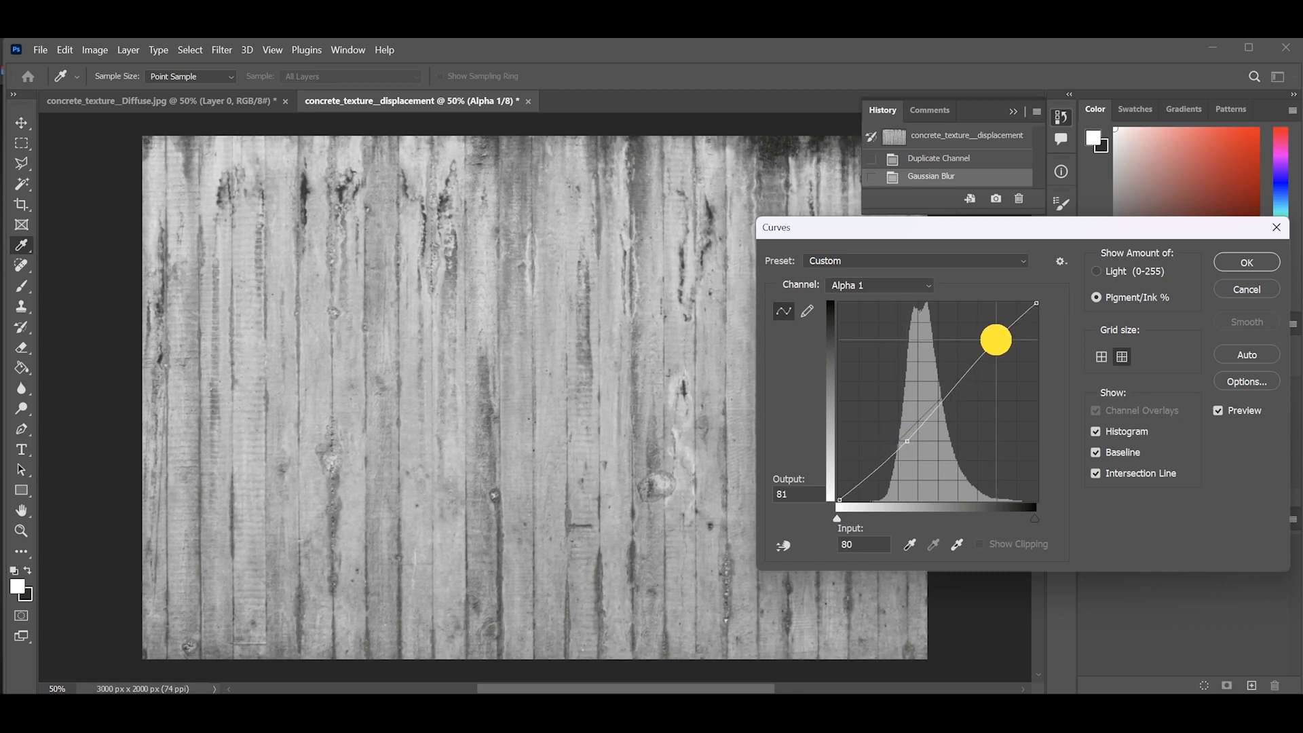
drag(995, 340, 996, 339)
click(1230, 260)
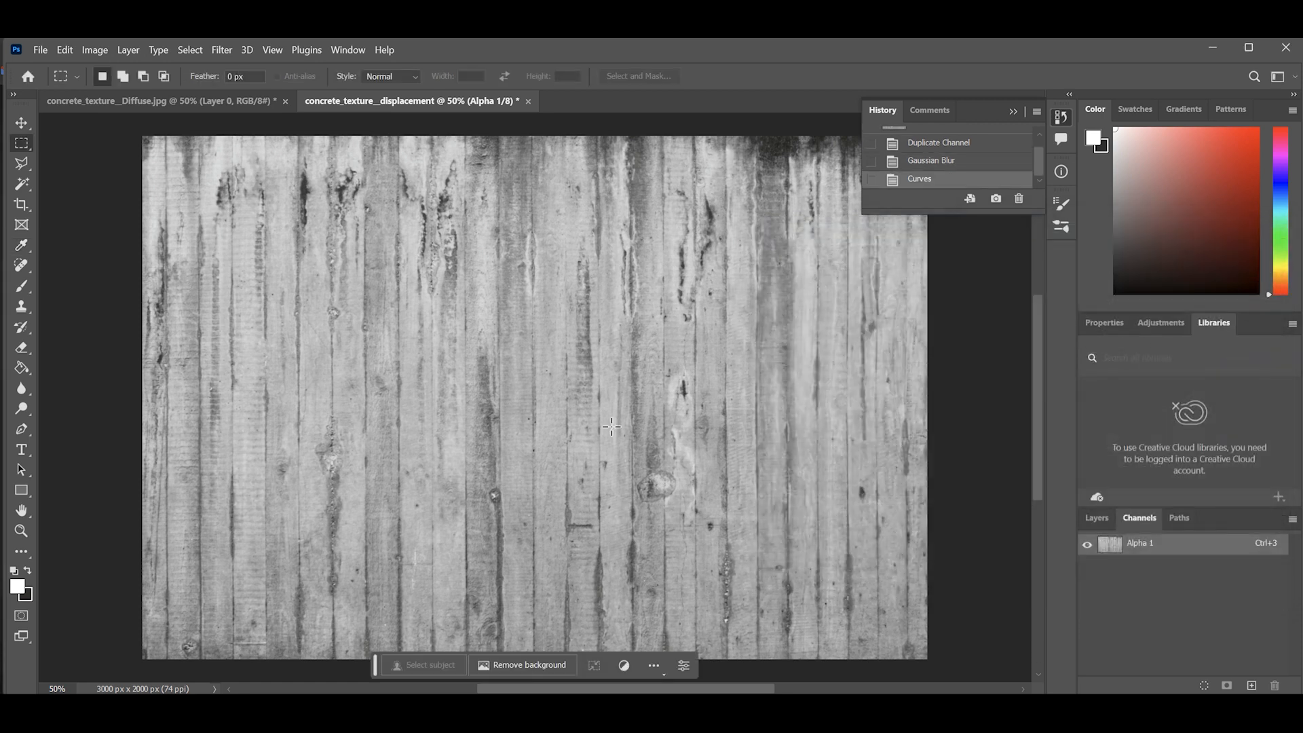
Select the entire displacement image with the Rectangular Marquee and copy it.
key(ctrl+minus)
key(m)
drag(233, 197, 929, 621)
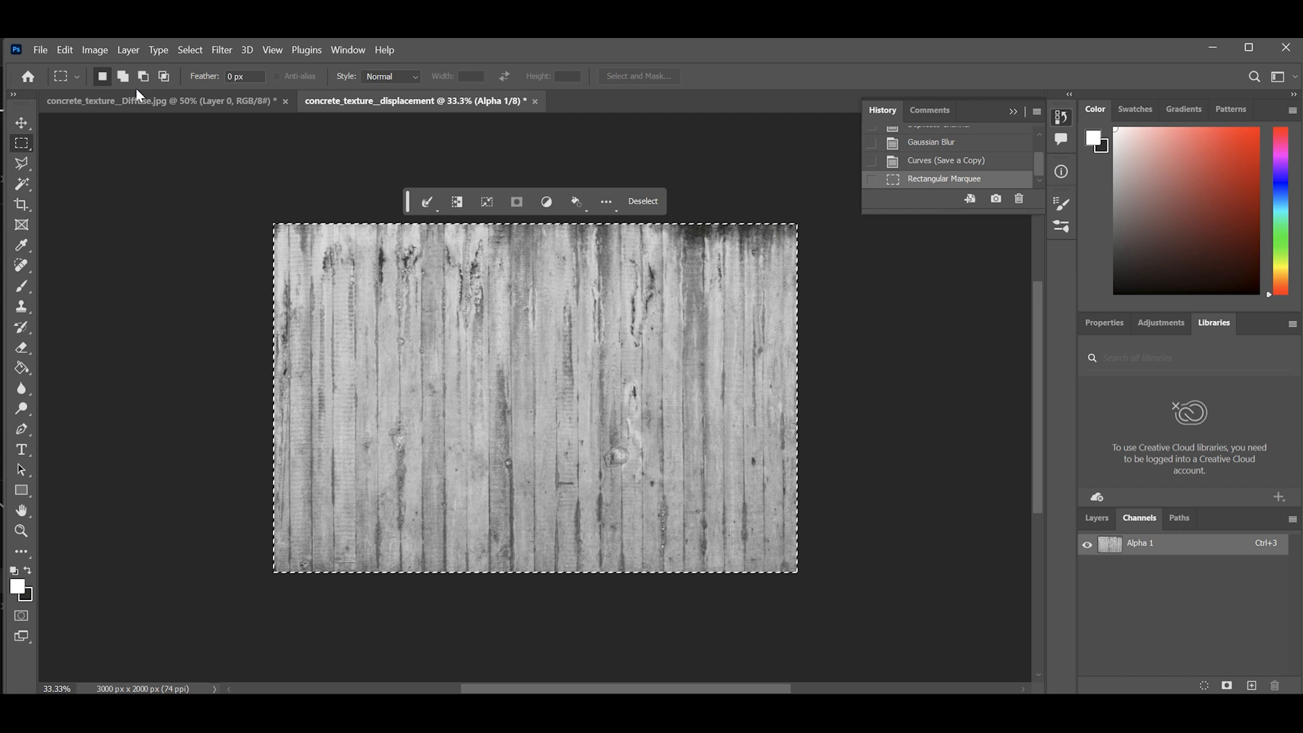
click(41, 50)
mouse_move(65, 50)
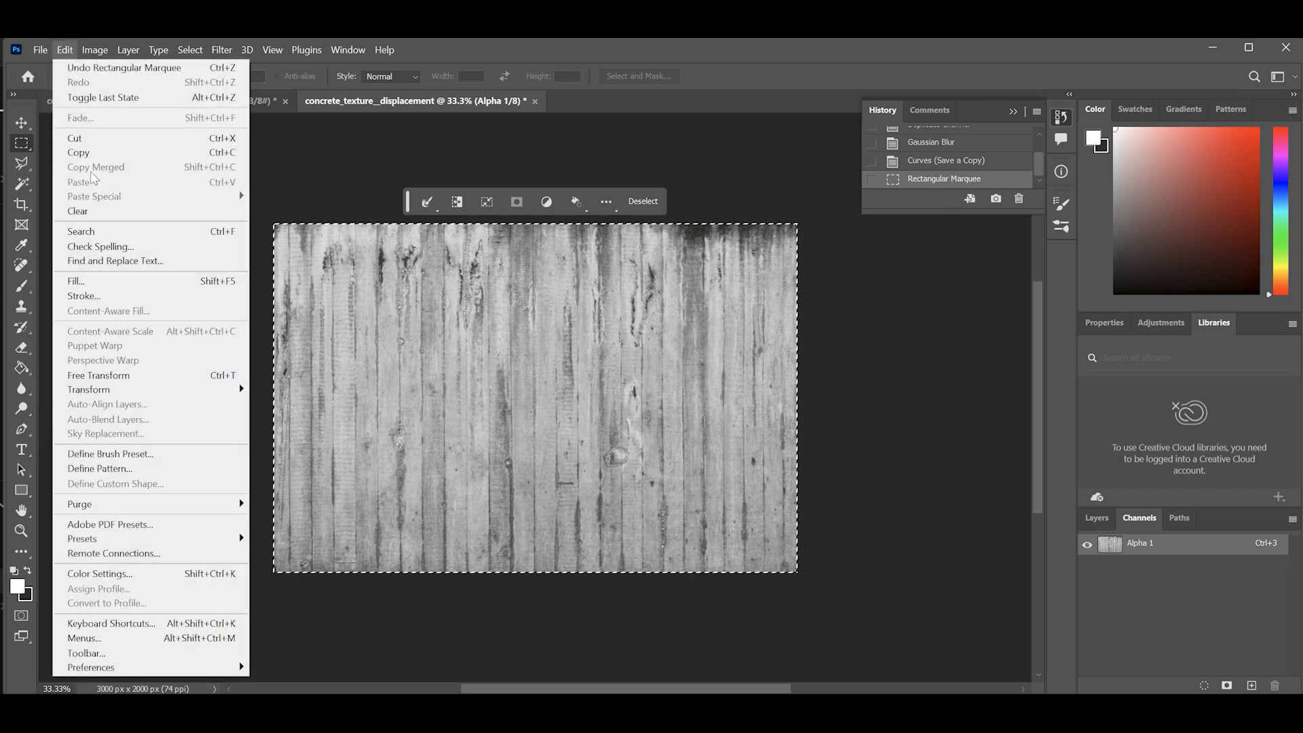
click(102, 152)
Create a new document from the copied size and paste the displacement image into it.
click(39, 50)
click(59, 67)
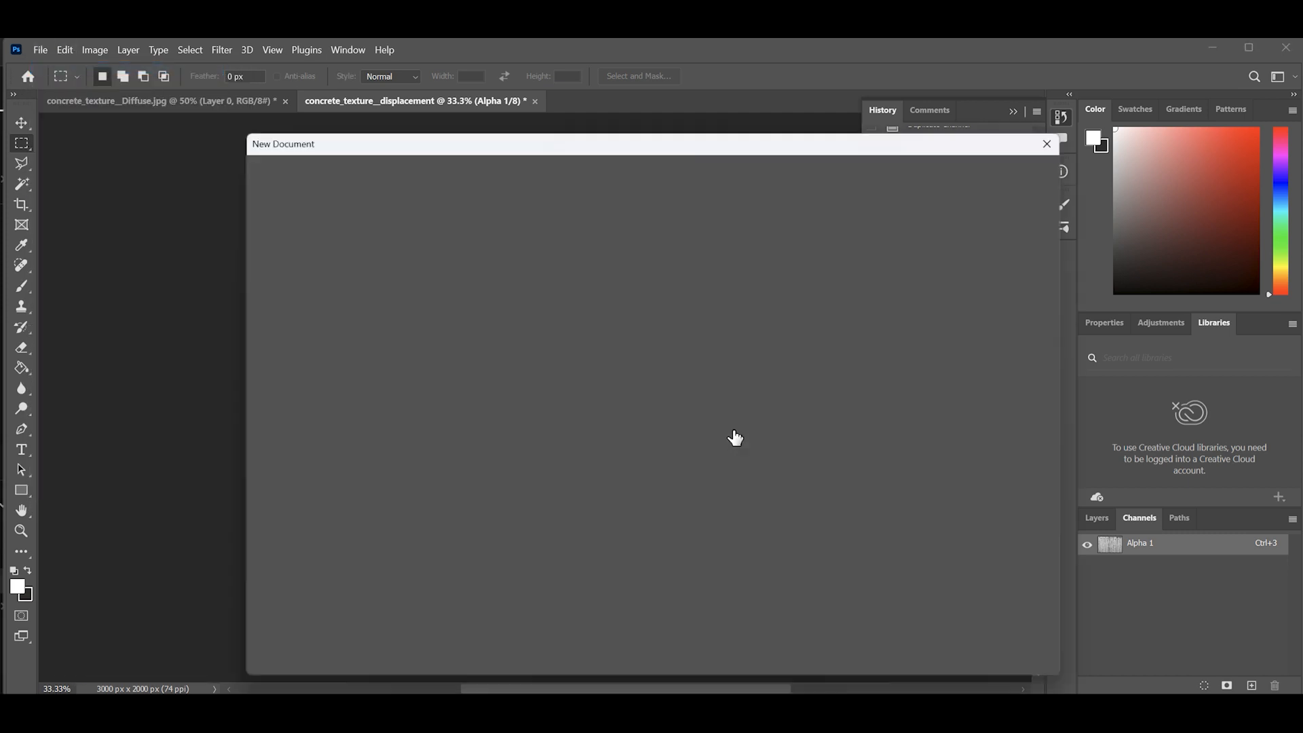
click(962, 647)
key(ctrl+v)
key(ctrl+minus)
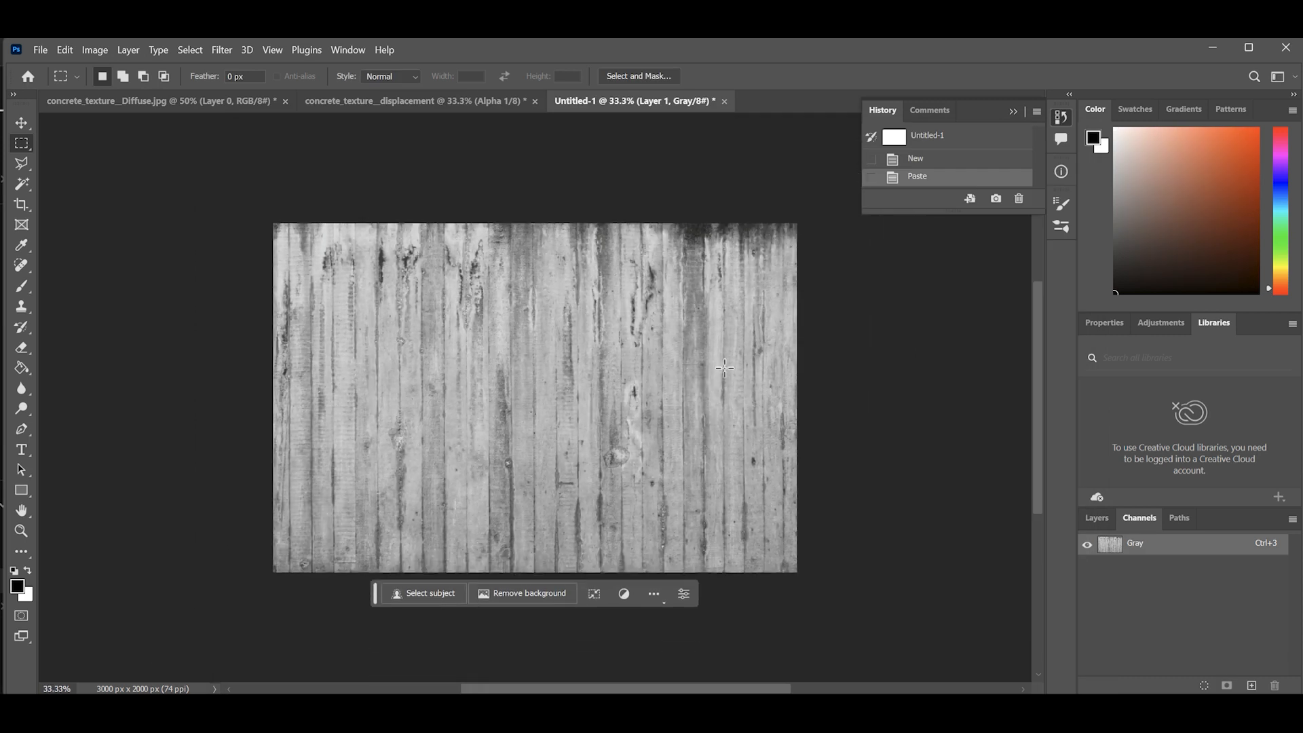
Save a JPEG copy over the existing concrete_texture__displacement file at quality 12, Baseline ("Standard").
click(40, 49)
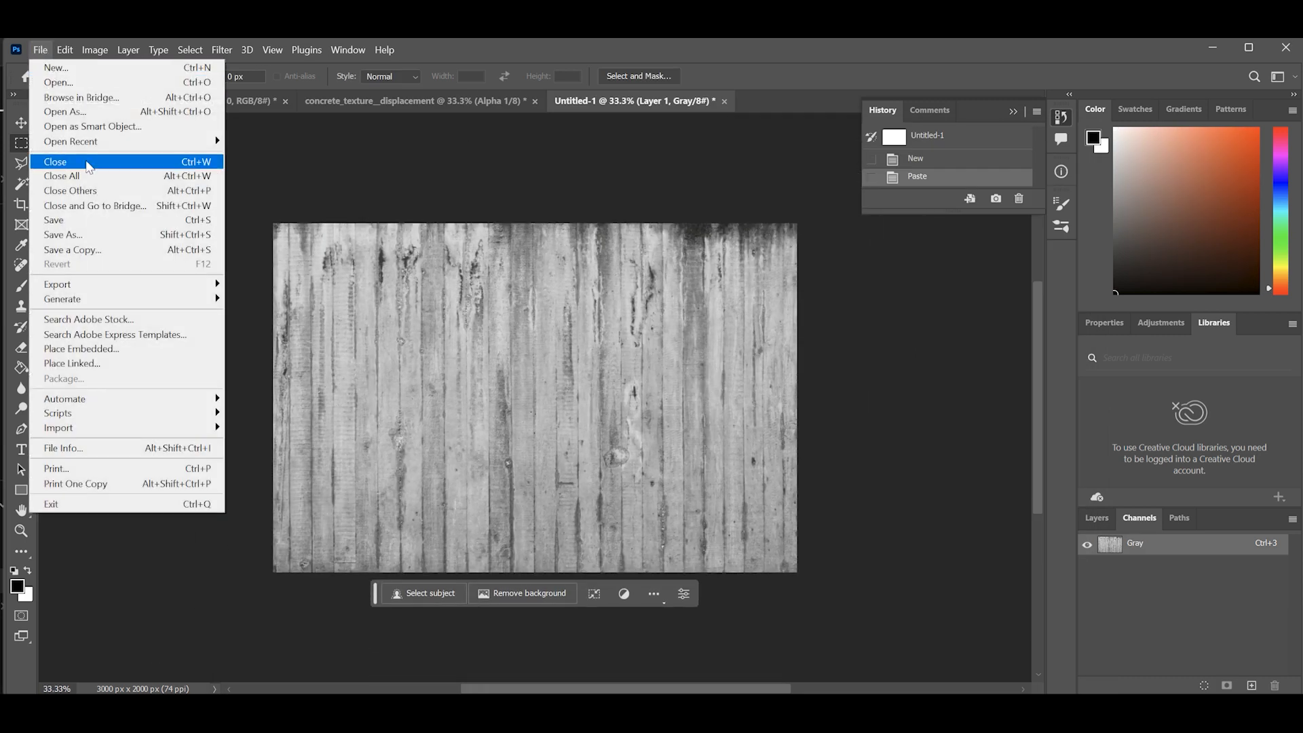
click(72, 250)
click(273, 580)
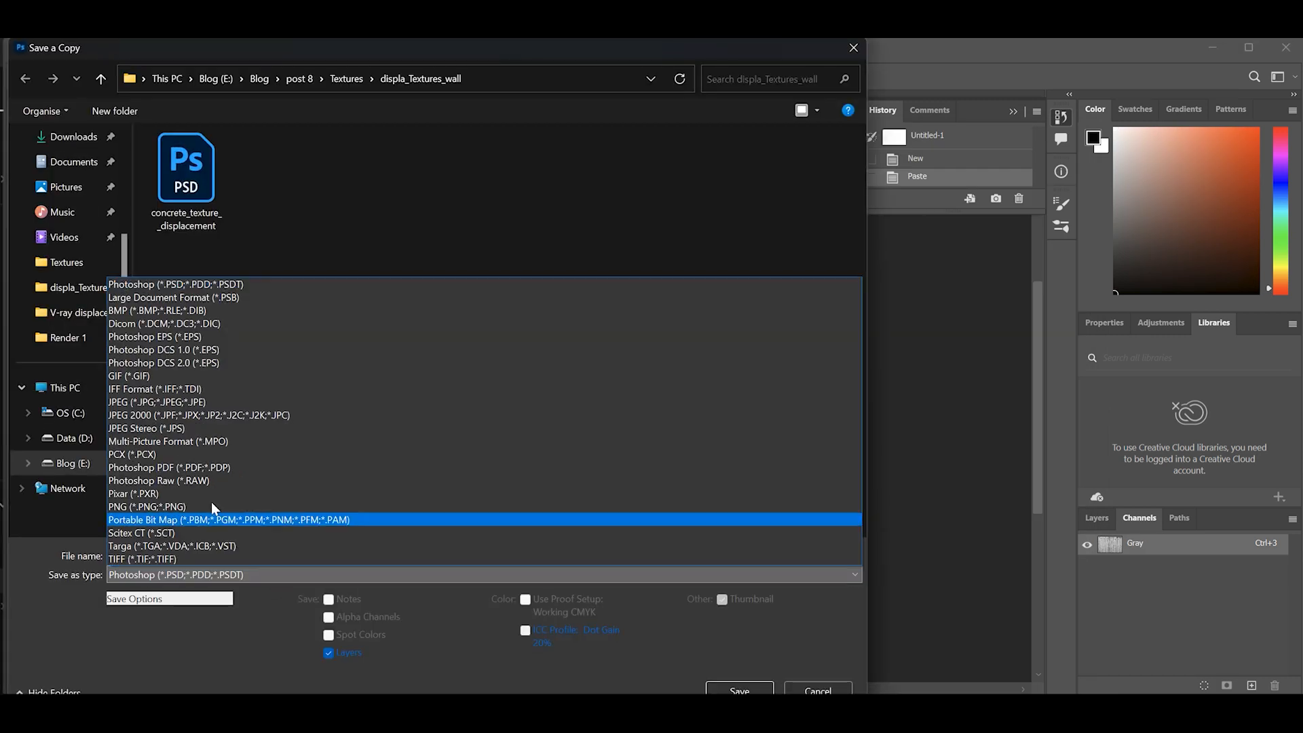
click(131, 406)
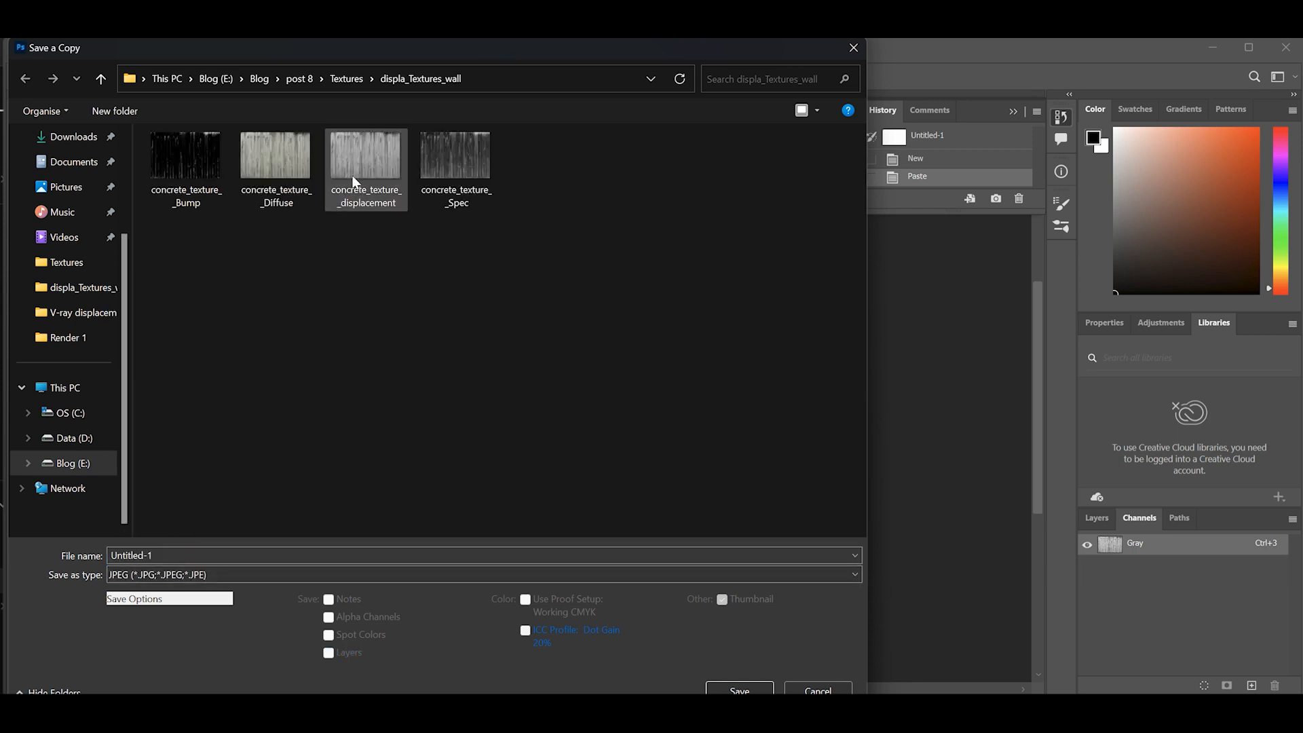
click(370, 166)
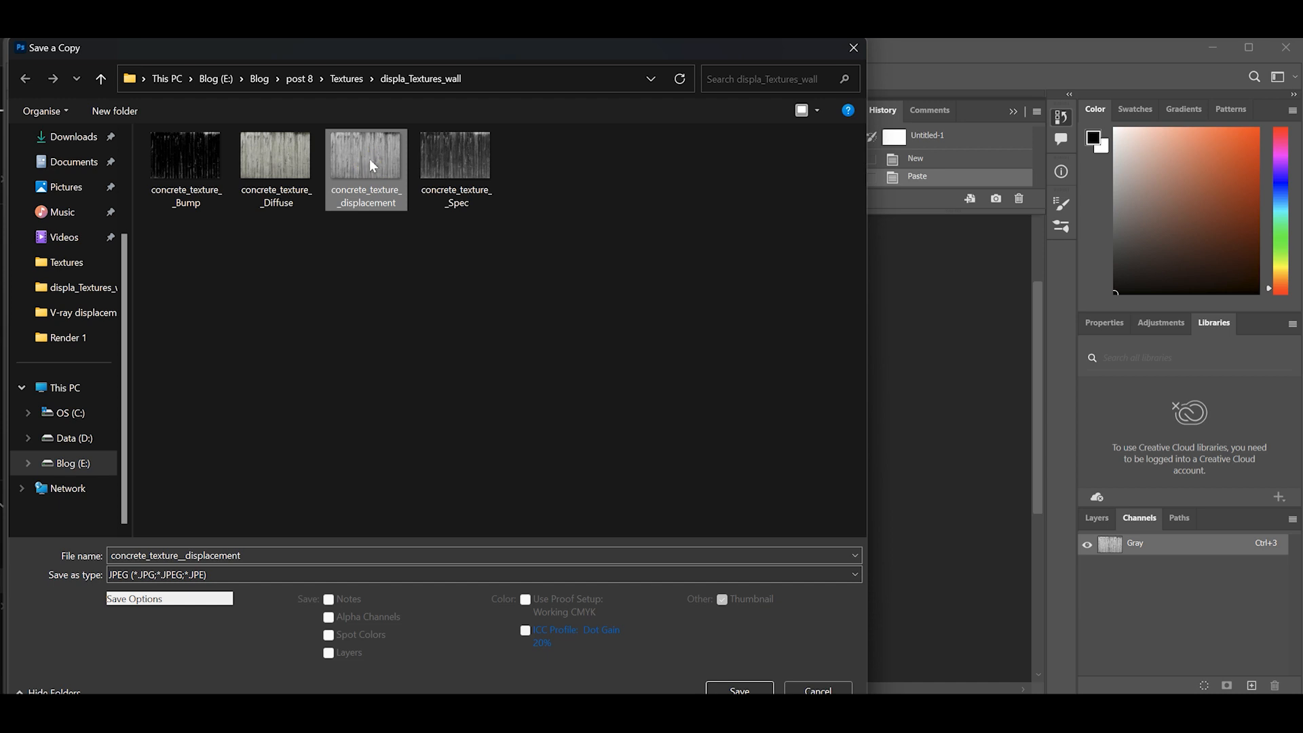
click(733, 689)
click(705, 385)
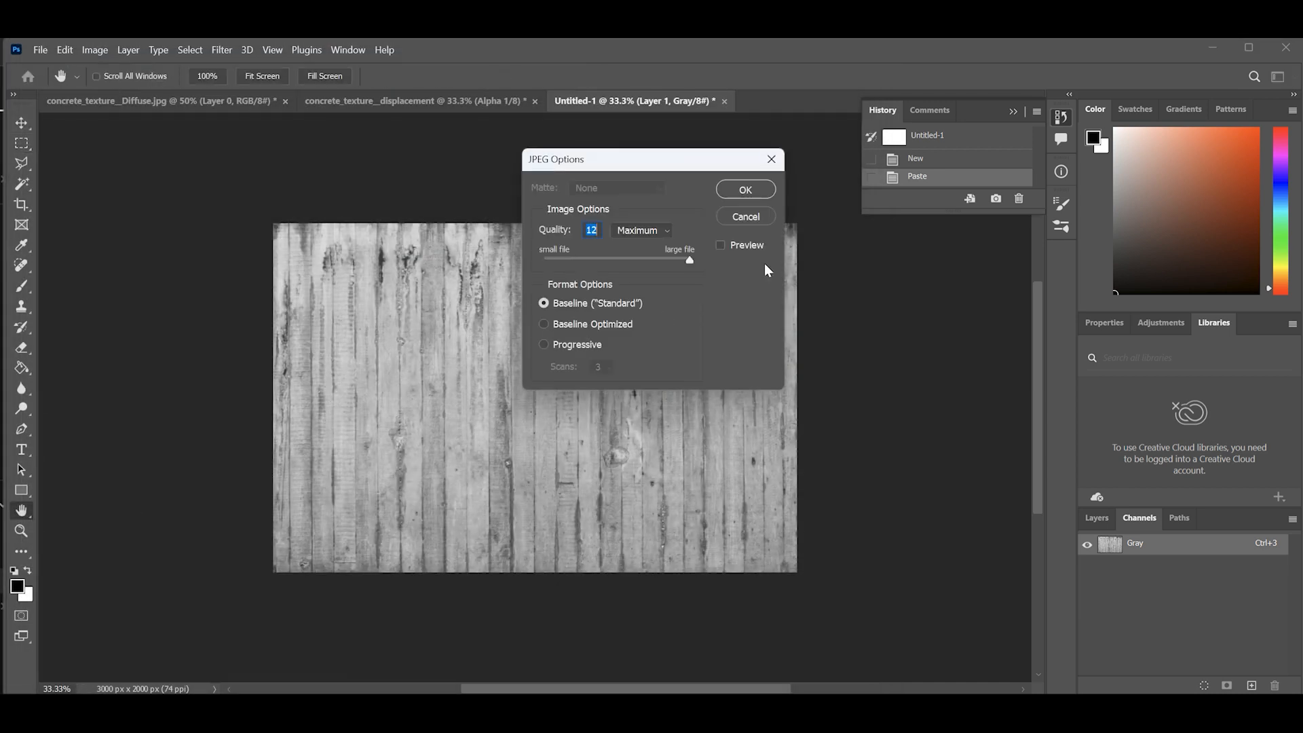
click(745, 189)
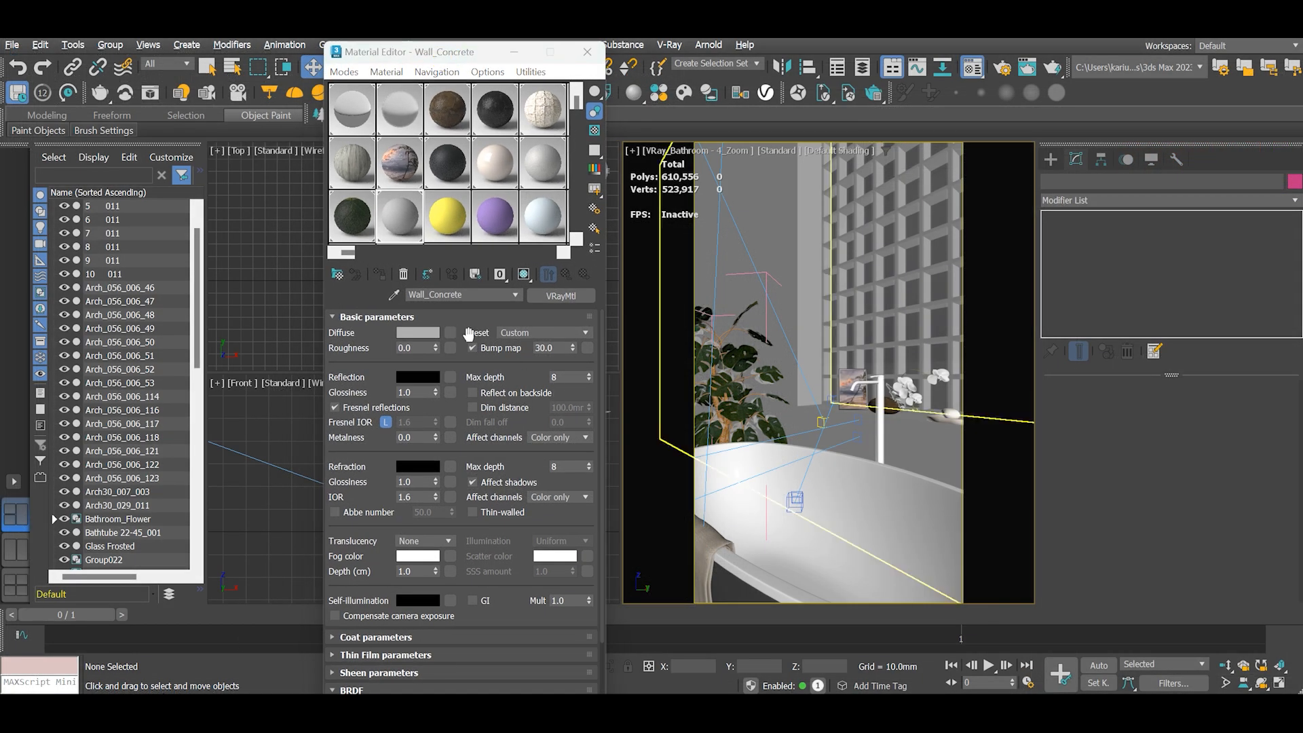
In 3ds Max, load concrete_texture__Diffuse as a VRayBitmap into Wall_Concrete's Diffuse slot and assign the material to the wall behind the bathtub.
click(450, 332)
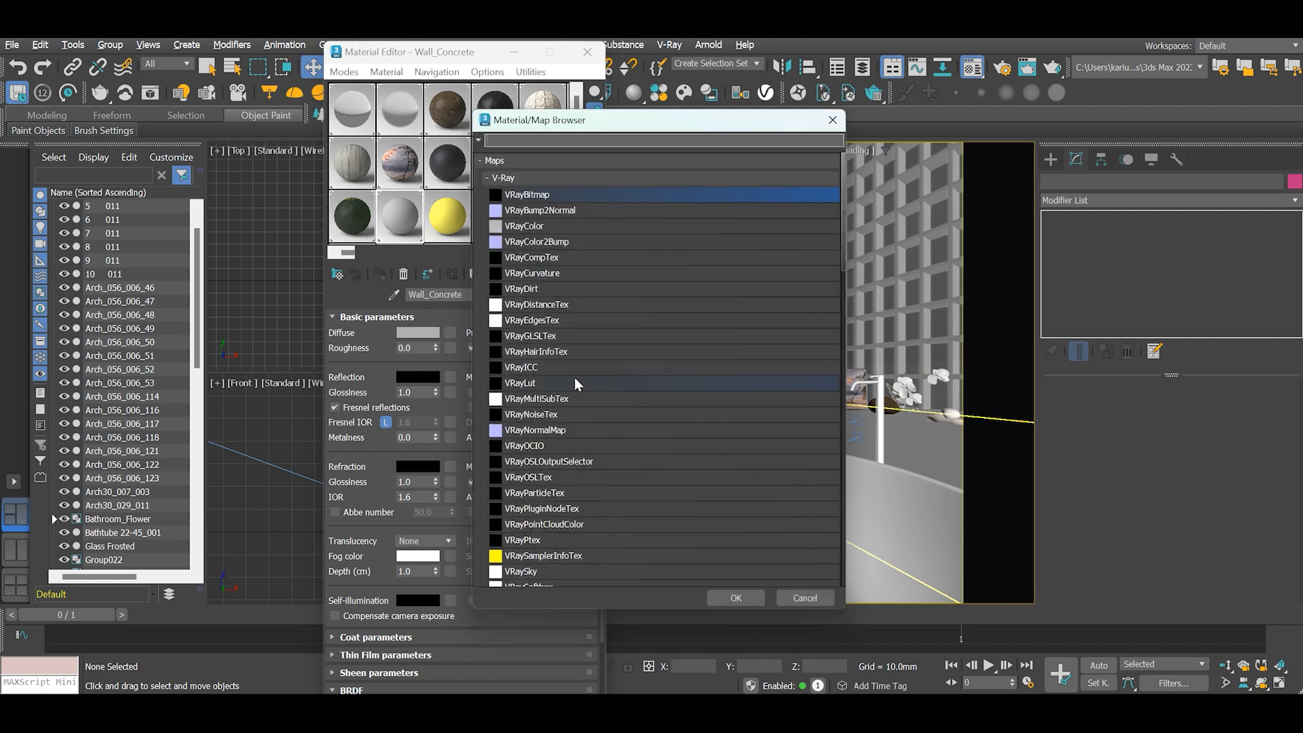
double_click(532, 194)
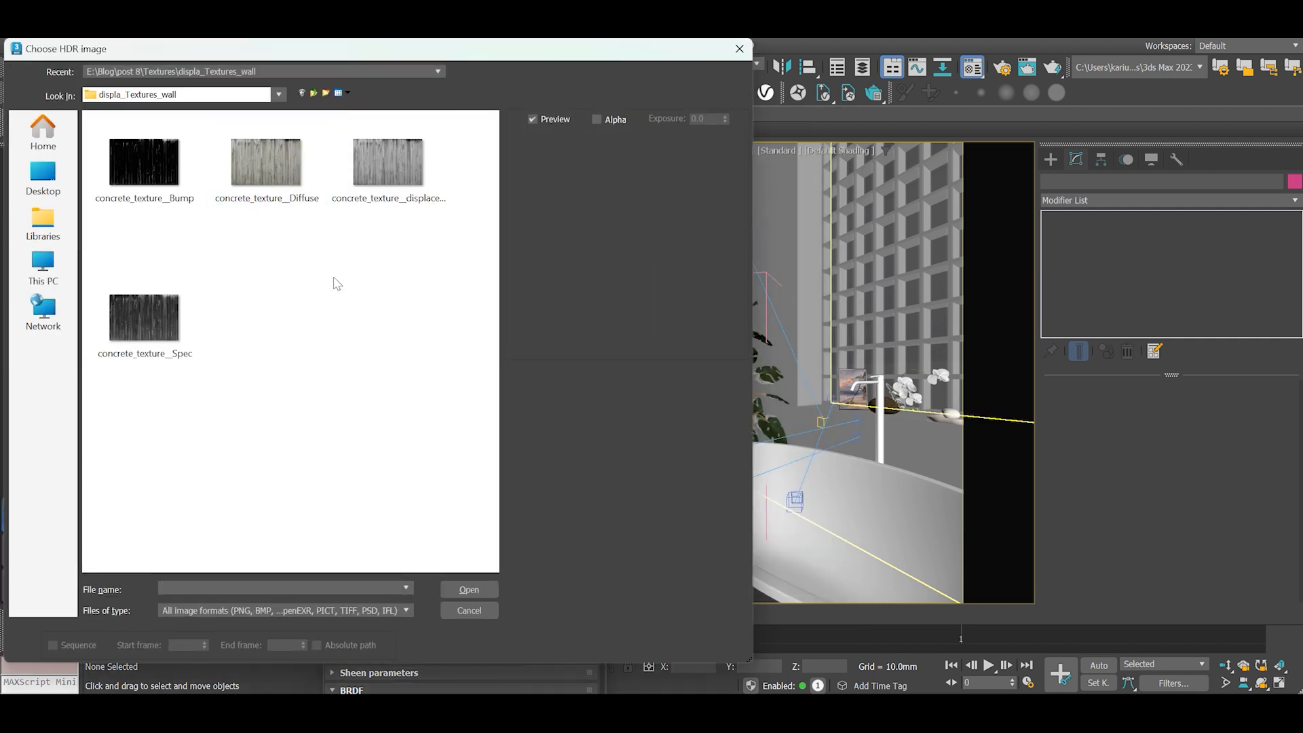
double_click(271, 178)
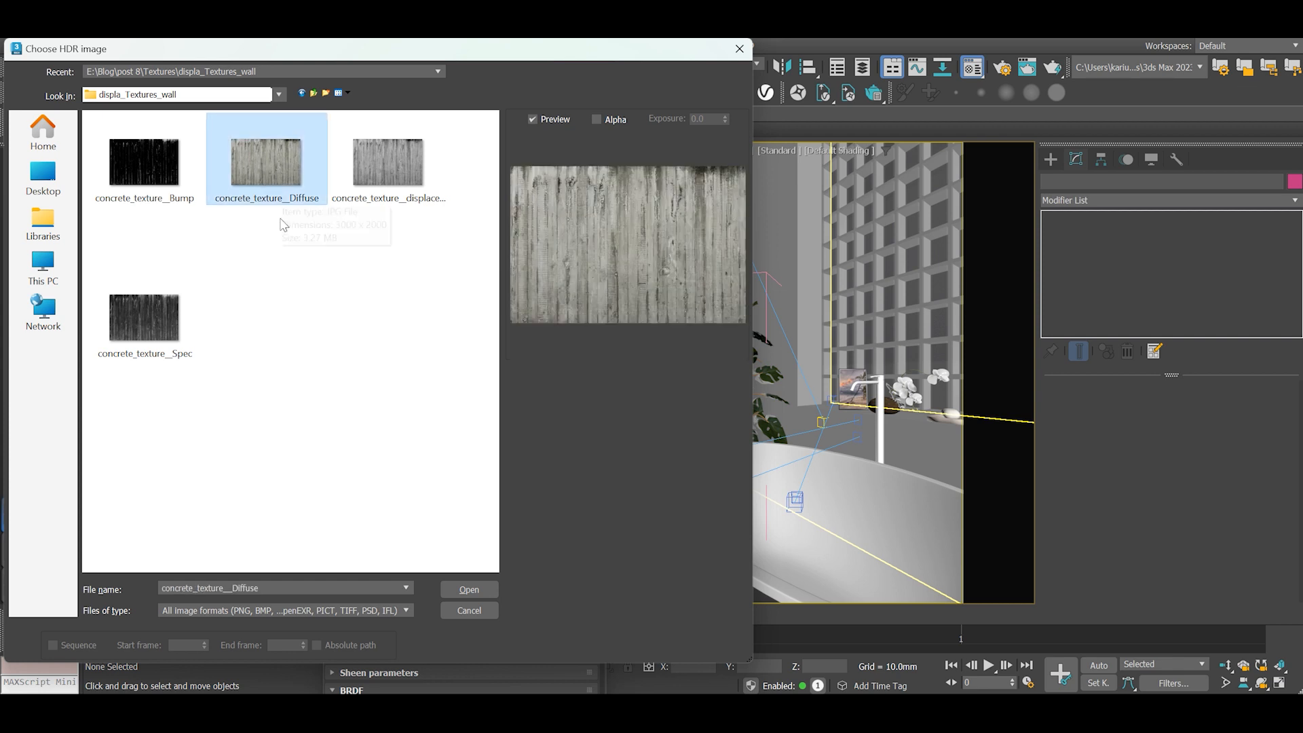
click(565, 274)
click(705, 253)
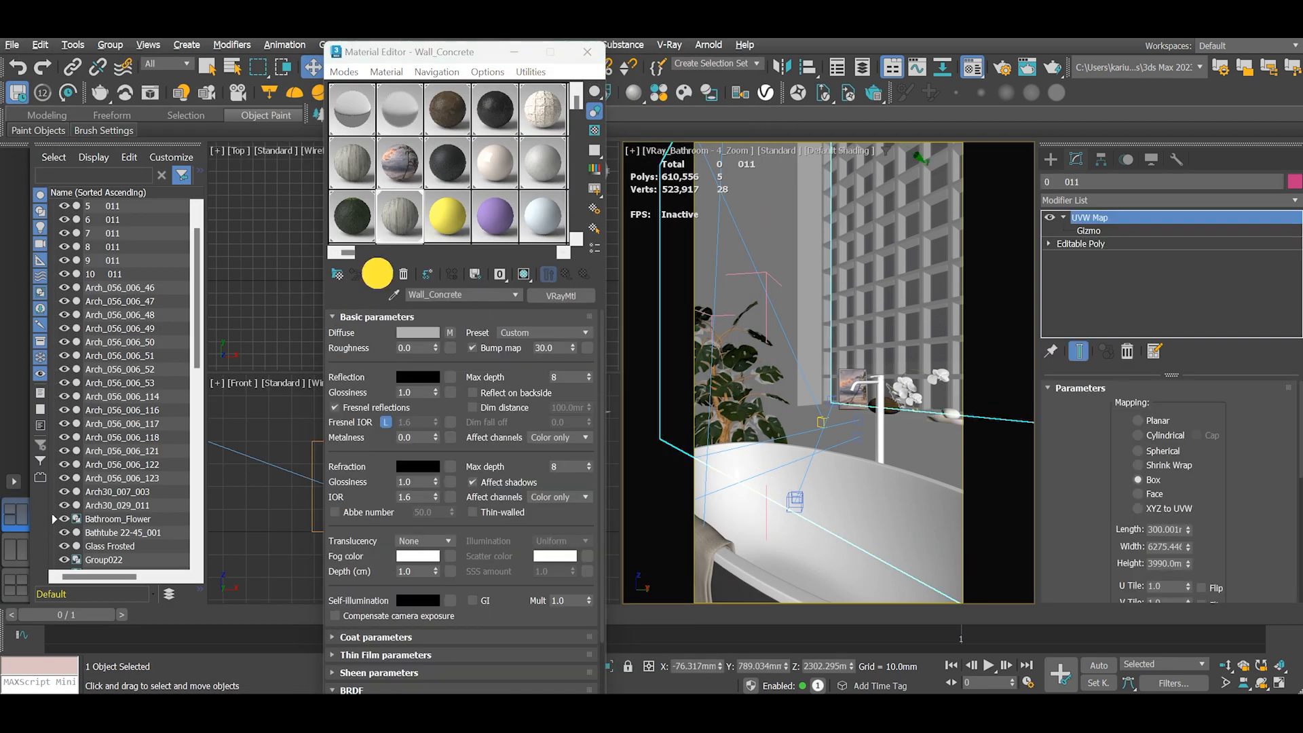
click(379, 273)
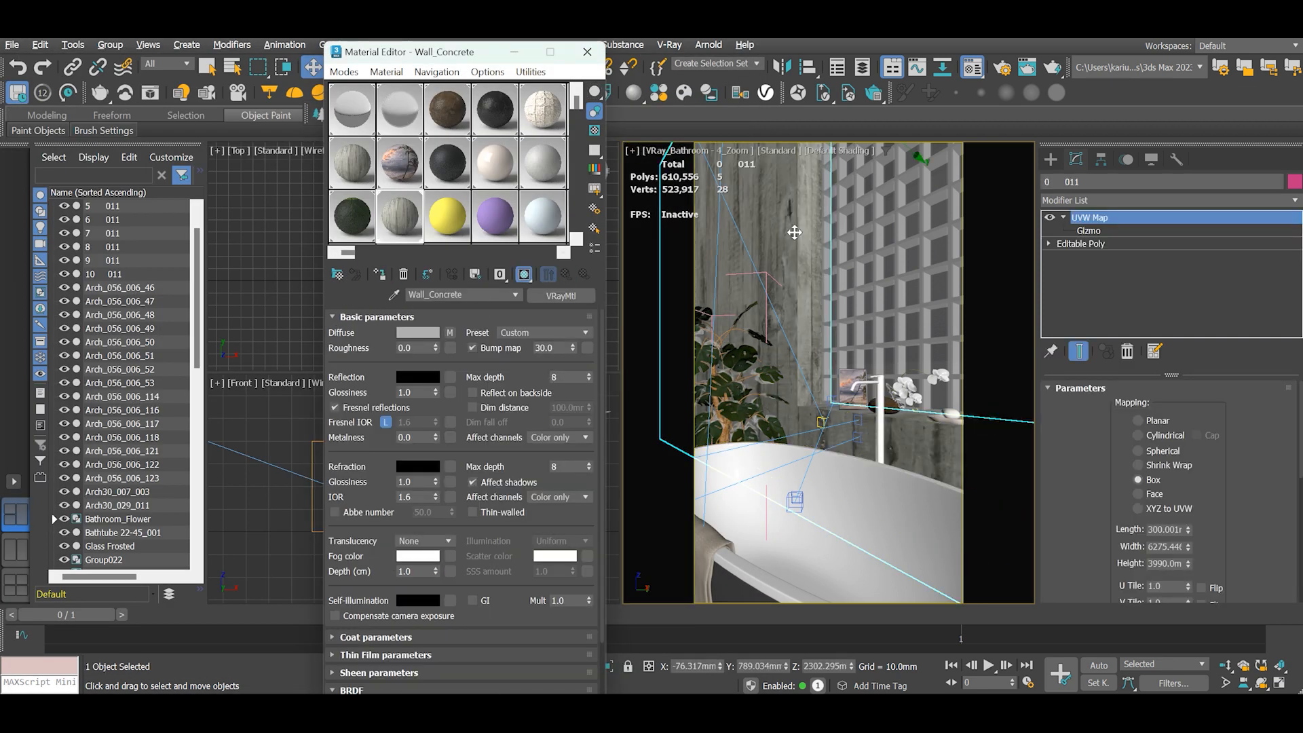
Load concrete_texture__Spec as a VRayBitmap for Wall_Concrete's Reflection and set the reflection glossiness to 0.75.
click(450, 376)
double_click(538, 197)
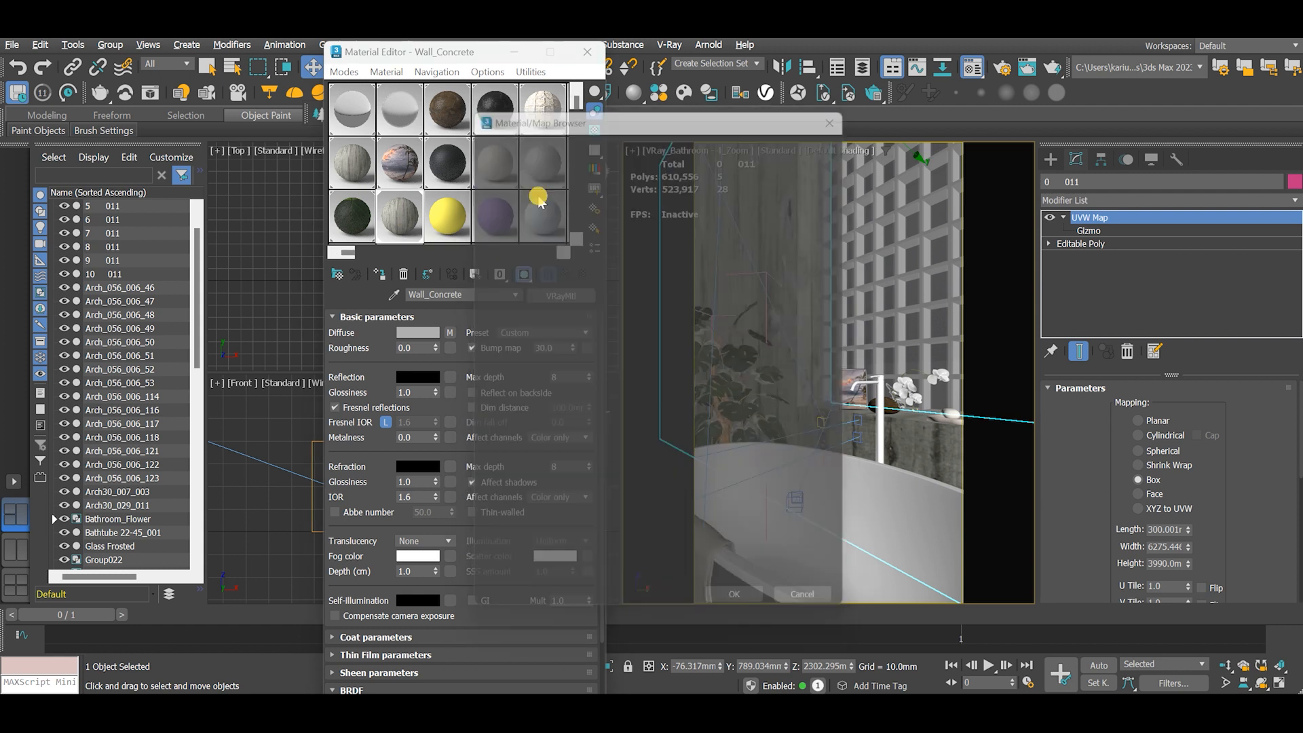
double_click(156, 332)
click(565, 274)
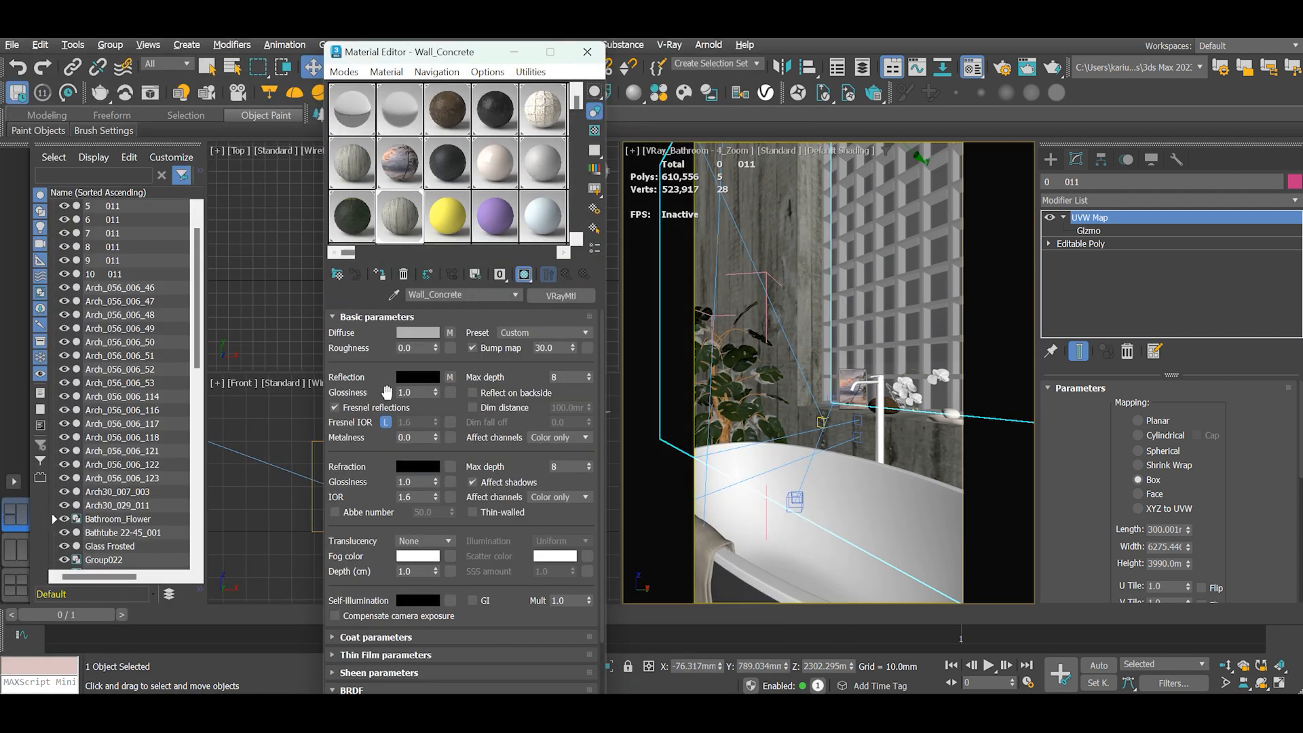
drag(420, 393, 354, 391)
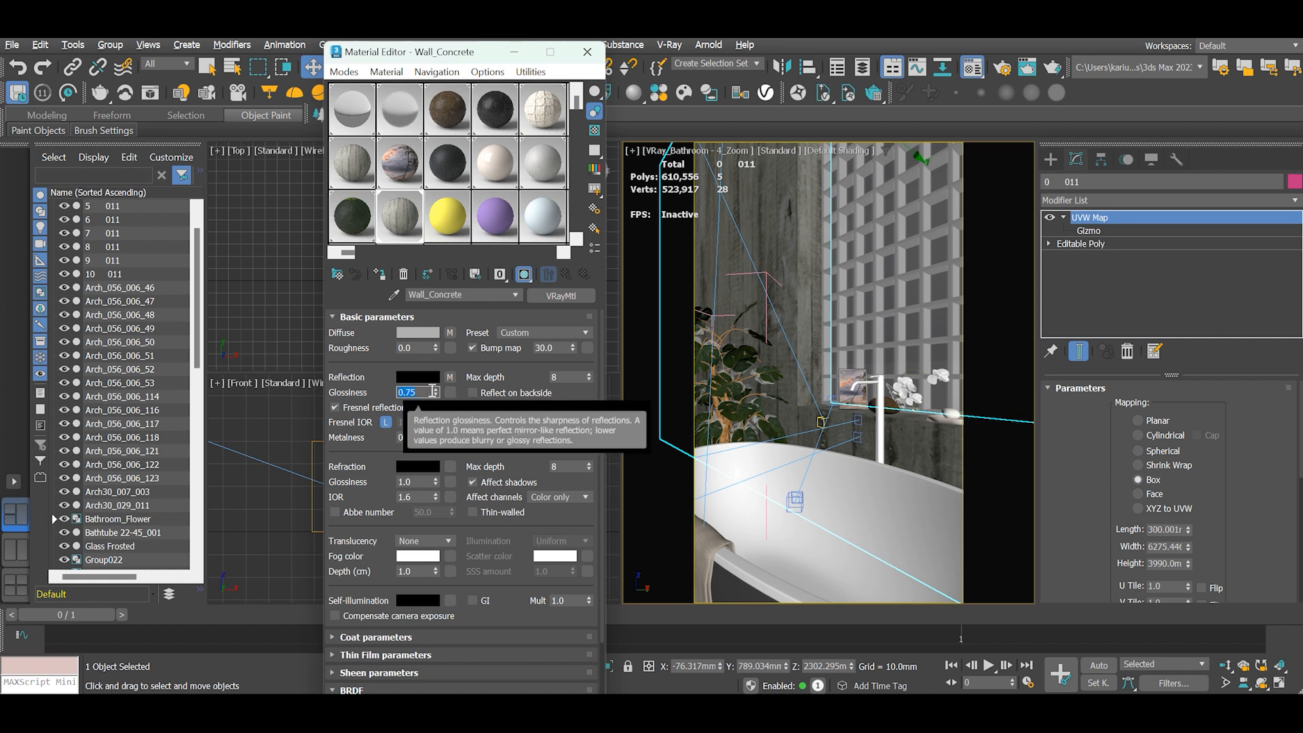
Load concrete_texture__Bump as a VRayBitmap for Wall_Concrete's bump map and open an enlarged preview of the material.
click(450, 392)
click(528, 194)
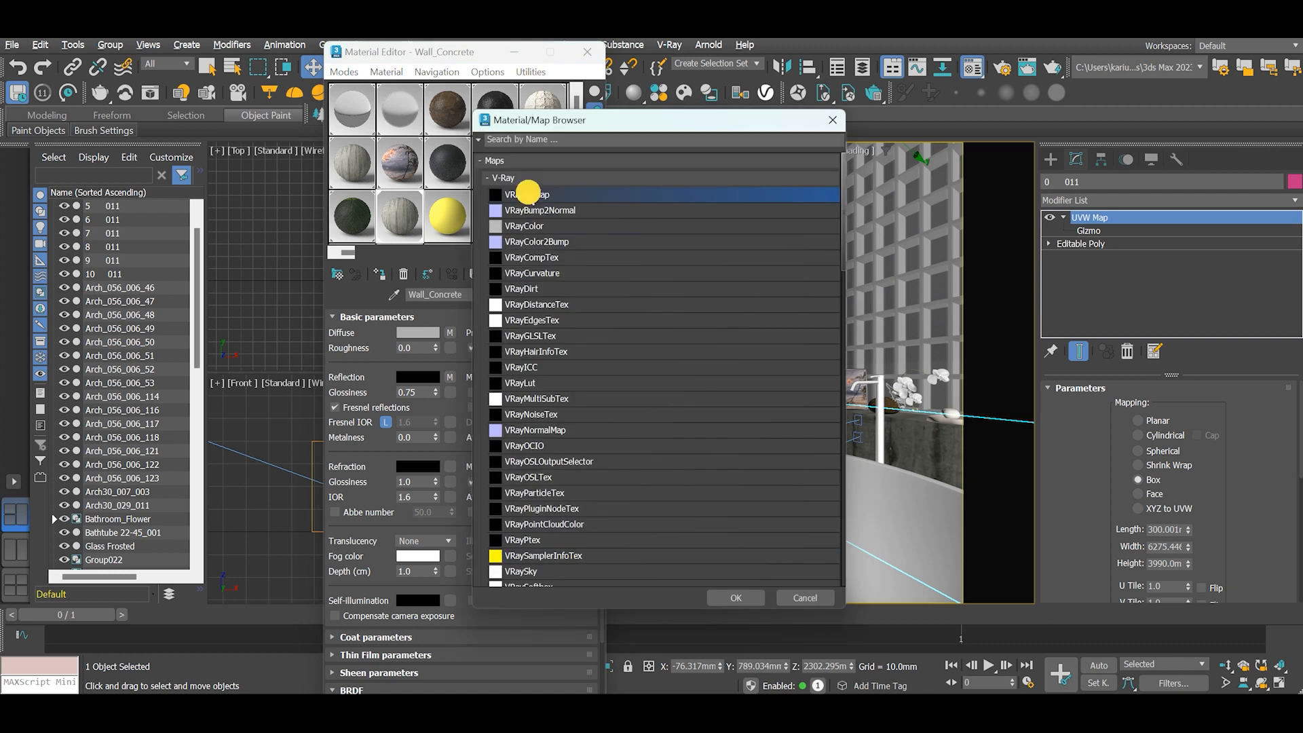
double_click(528, 194)
double_click(152, 168)
click(568, 274)
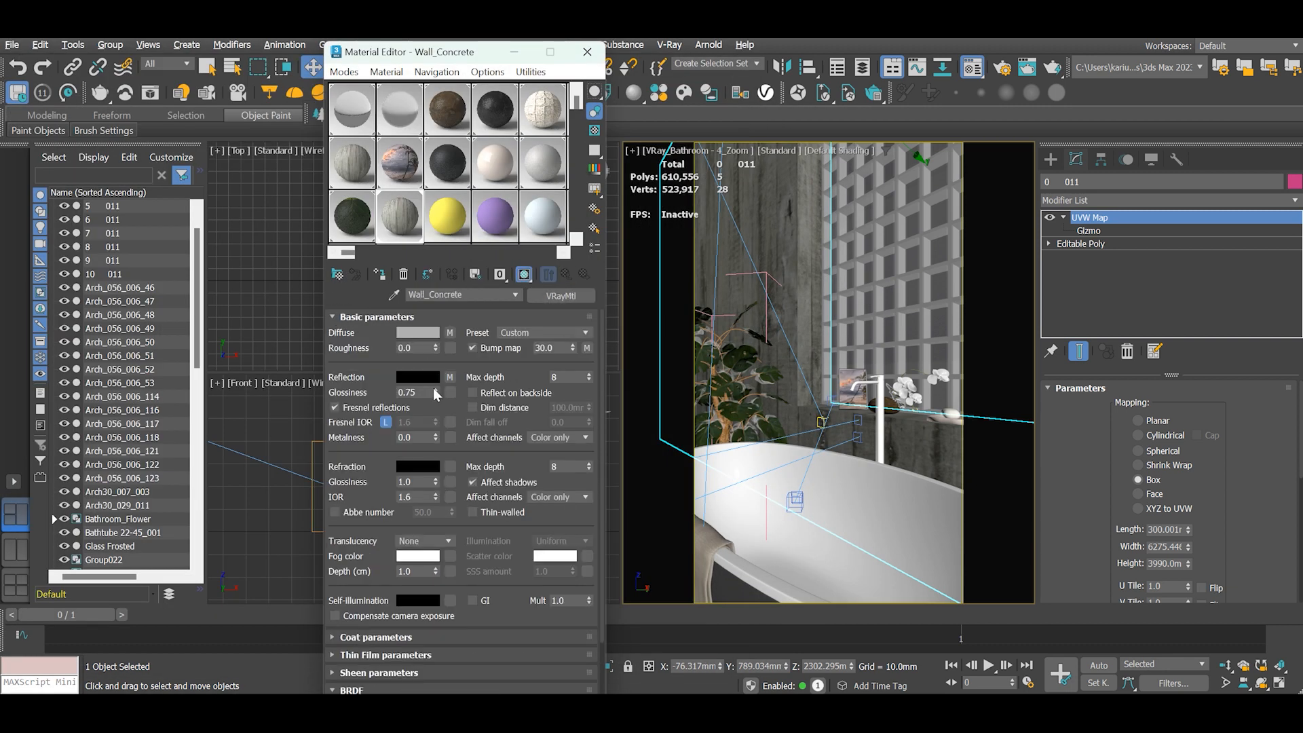
double_click(399, 213)
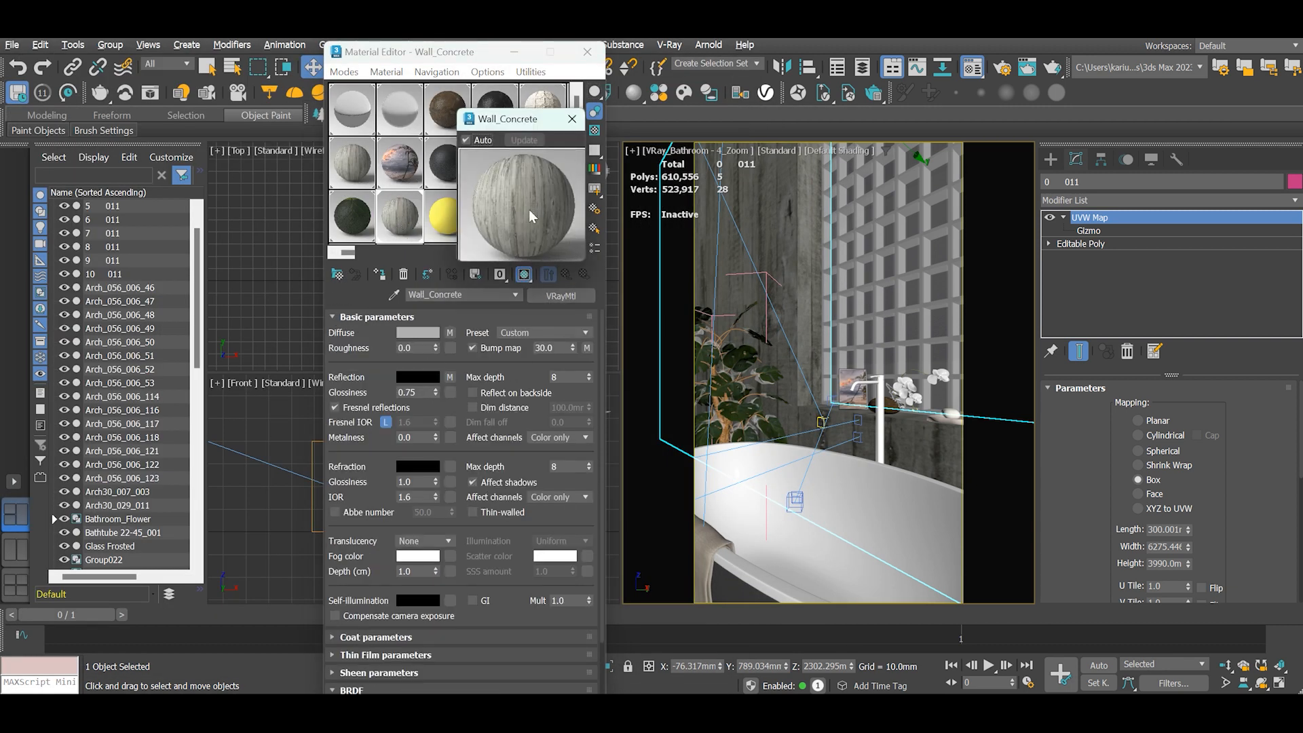
drag(581, 261, 810, 487)
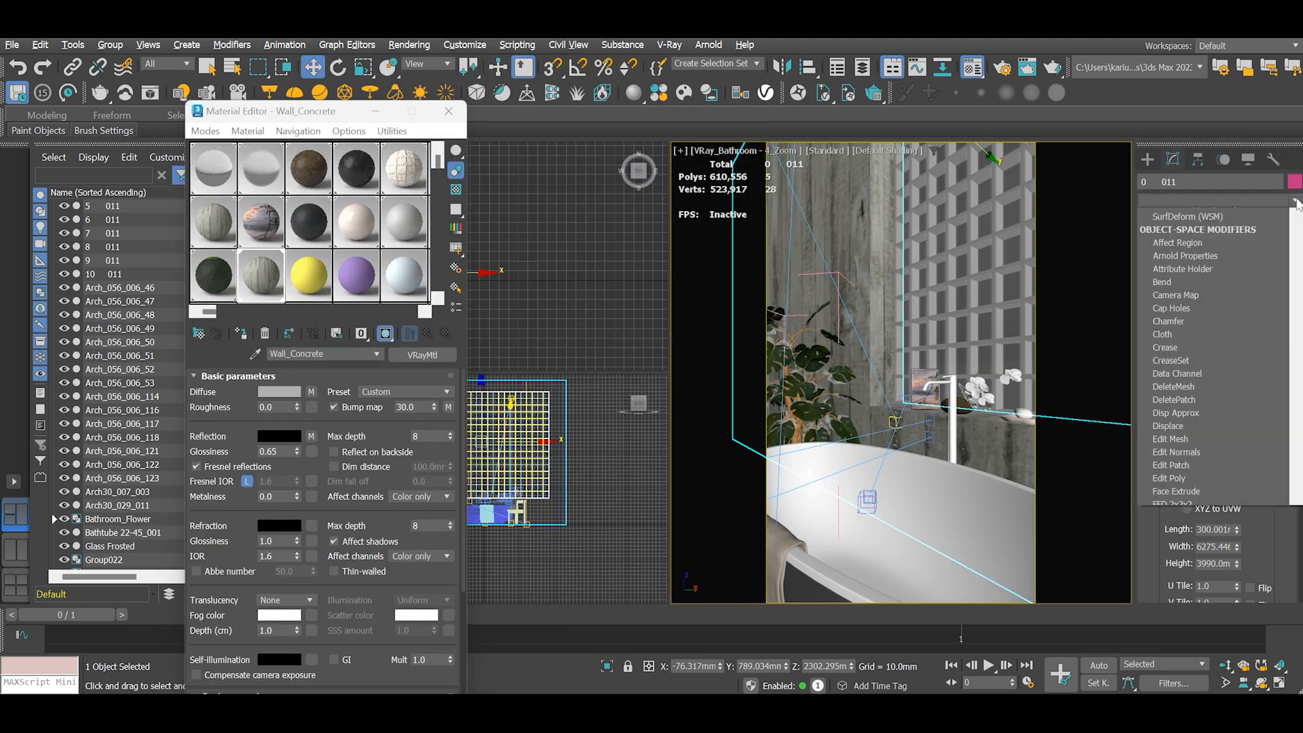
Add a VRayDisplacementMod modifier to the selected concrete wall above its UVW Map.
scroll(1216, 506, down, 8)
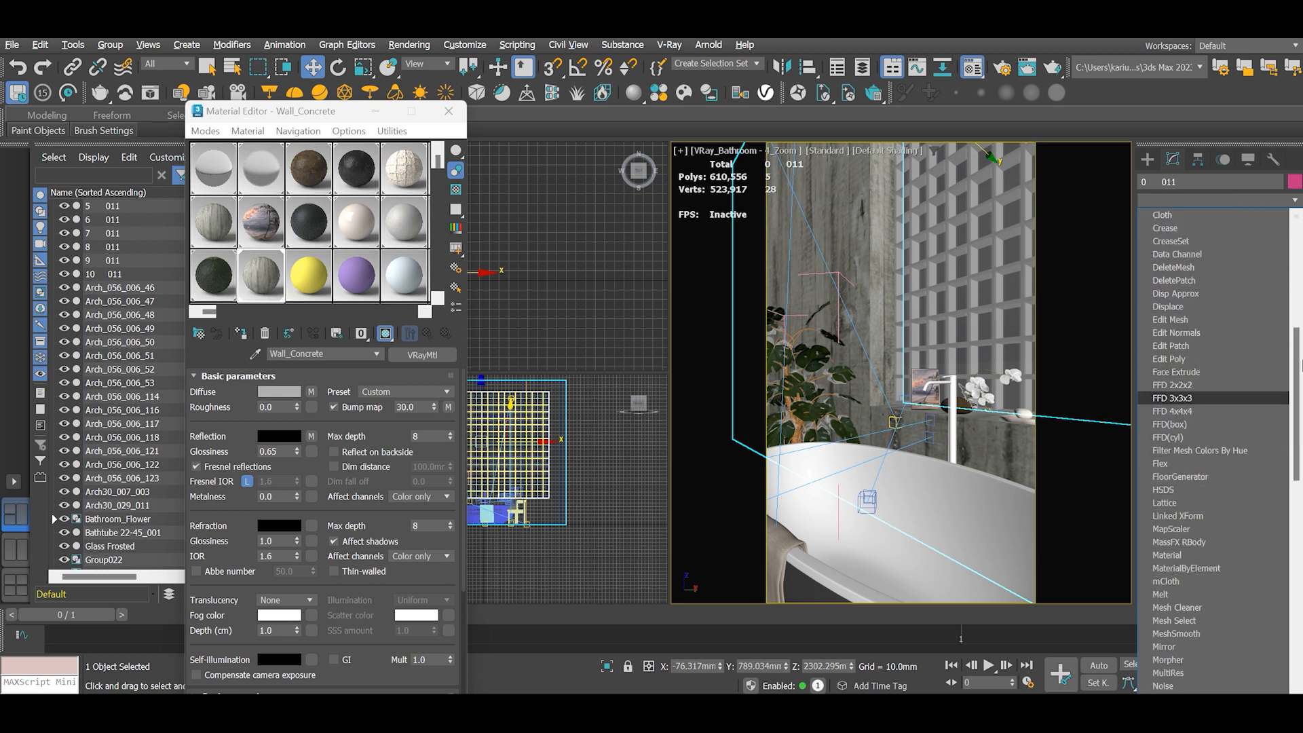
drag(1295, 407, 1292, 610)
click(1196, 634)
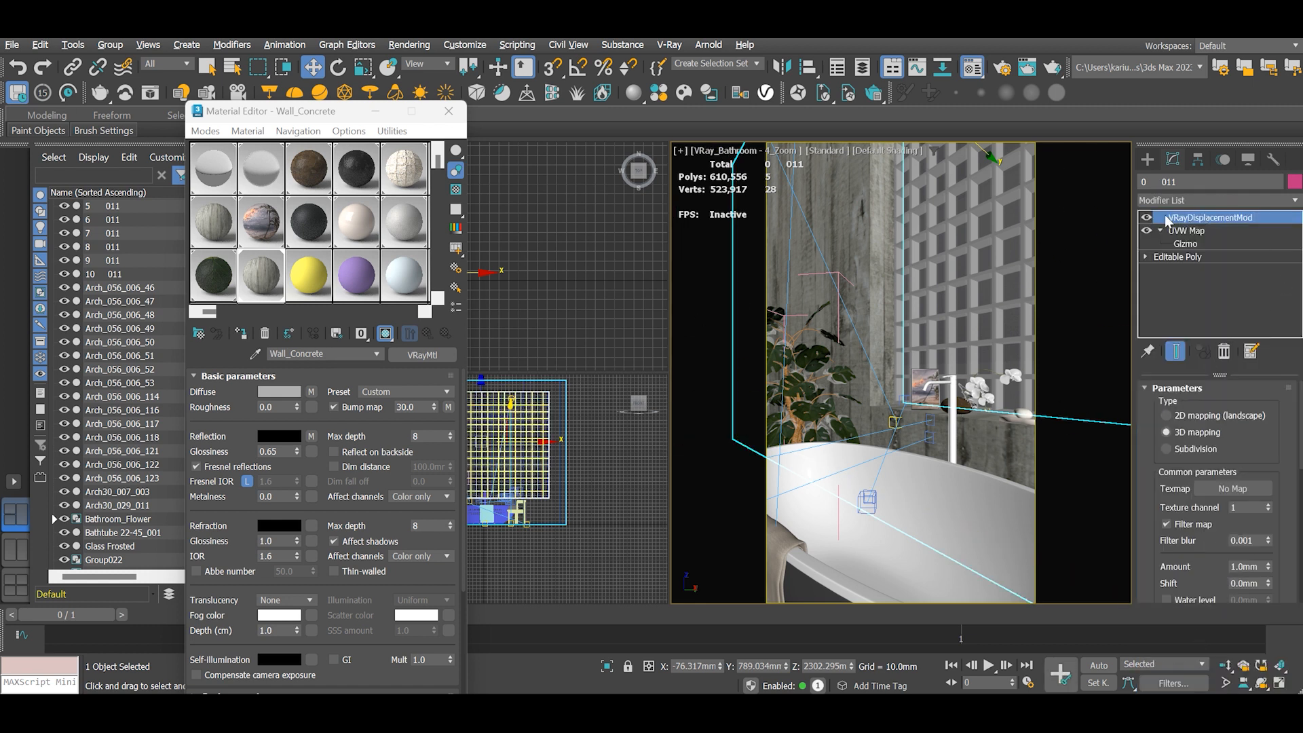
Load concrete_texture__displacement as a VRayBitmap into the displacement modifier's Texmap, using larger file thumbnails to find it.
mouse_move(1255, 441)
mouse_down()
mouse_move(1271, 291)
mouse_move(1256, 325)
mouse_move(1256, 445)
mouse_up()
click(1250, 445)
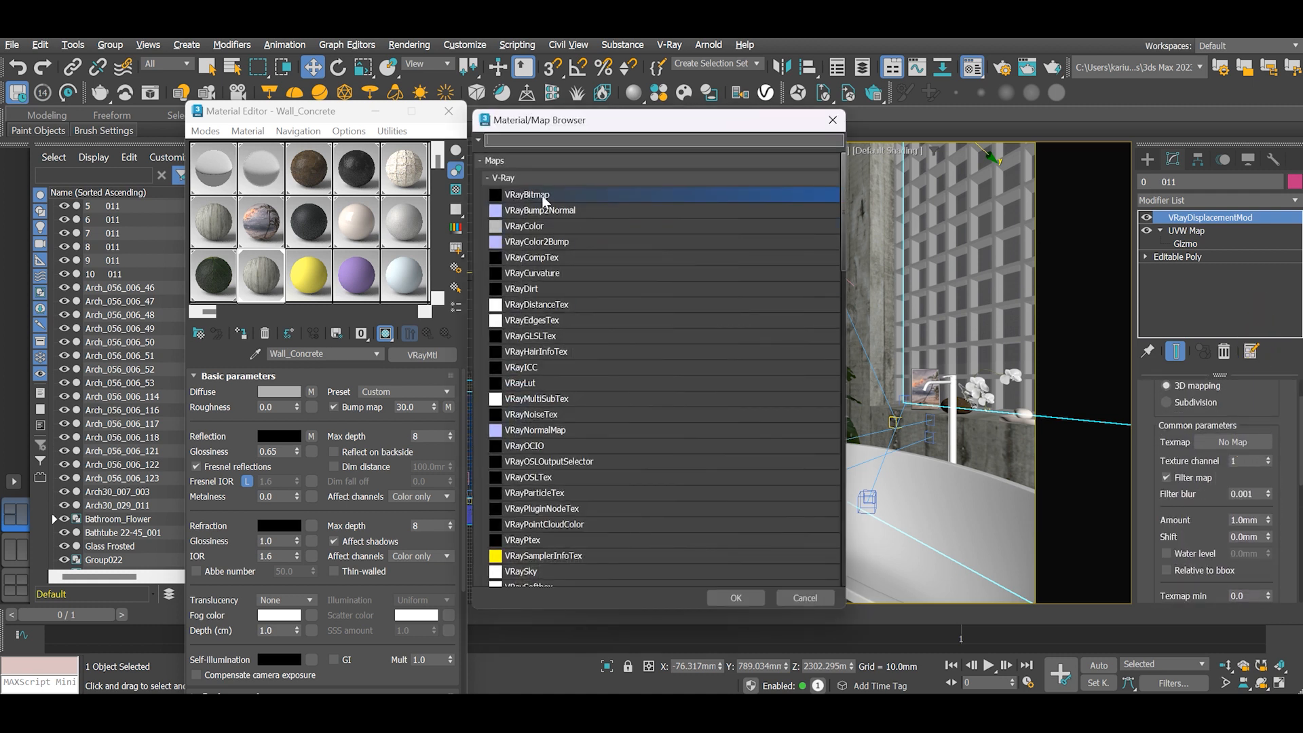
double_click(536, 195)
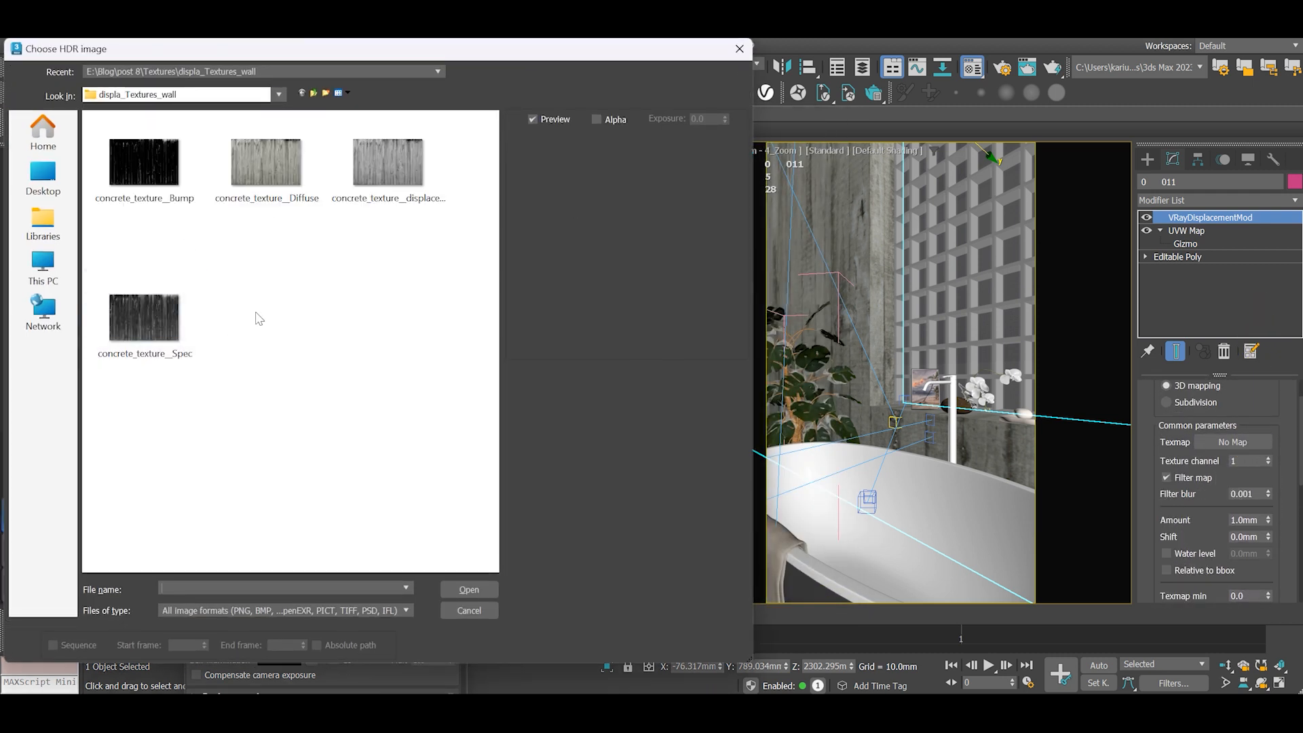
right_click(279, 279)
mouse_move(299, 279)
click(485, 279)
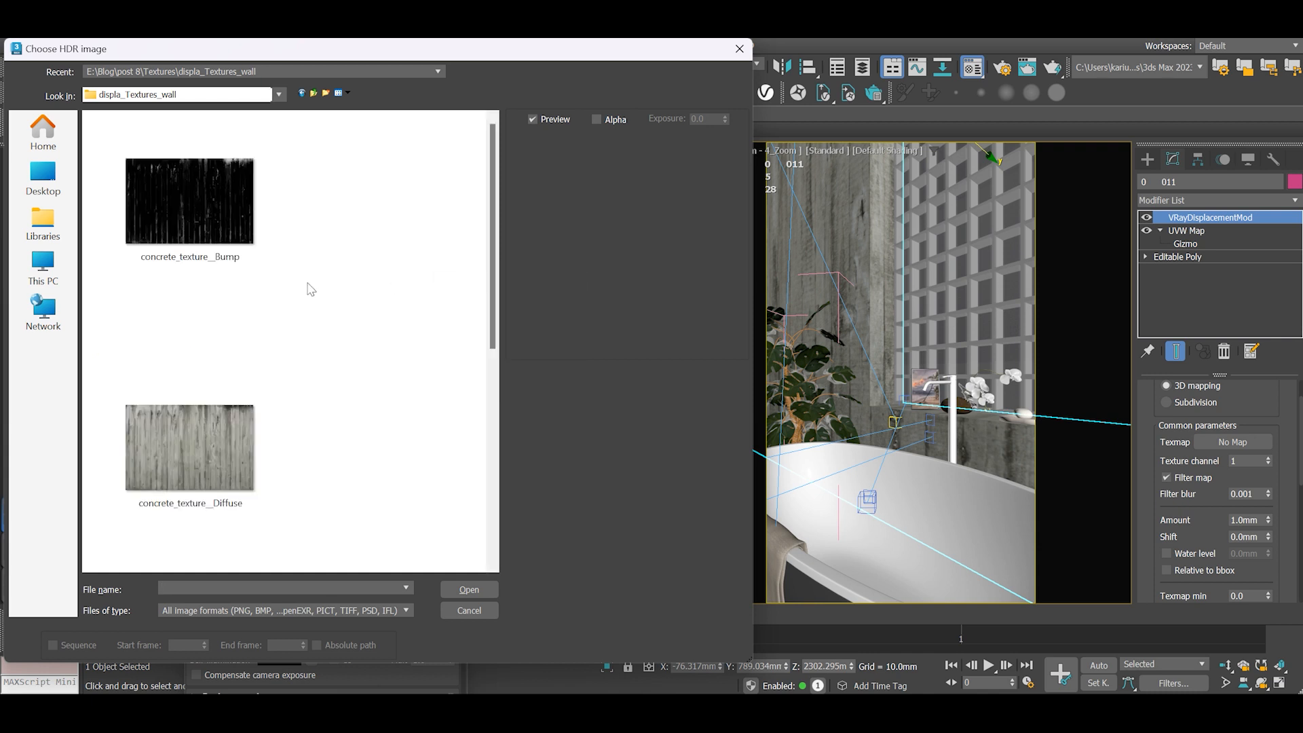
drag(493, 301, 503, 463)
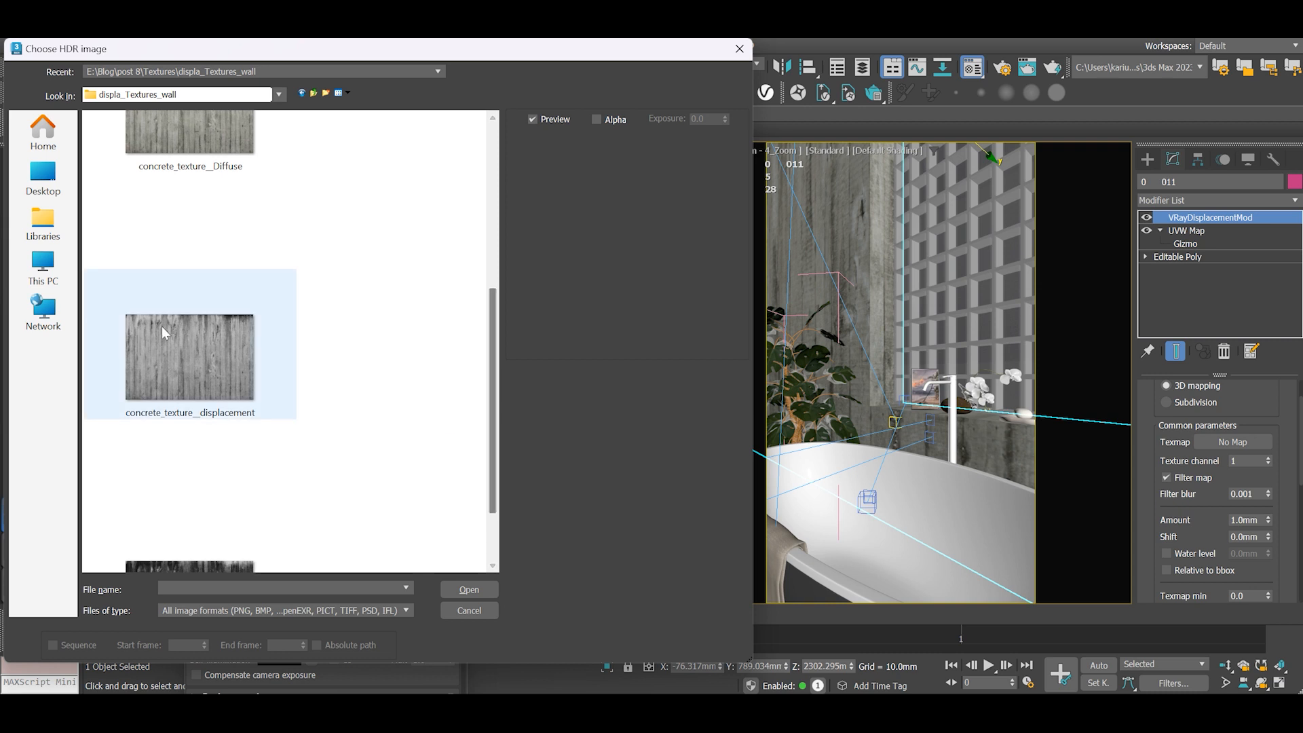
click(175, 346)
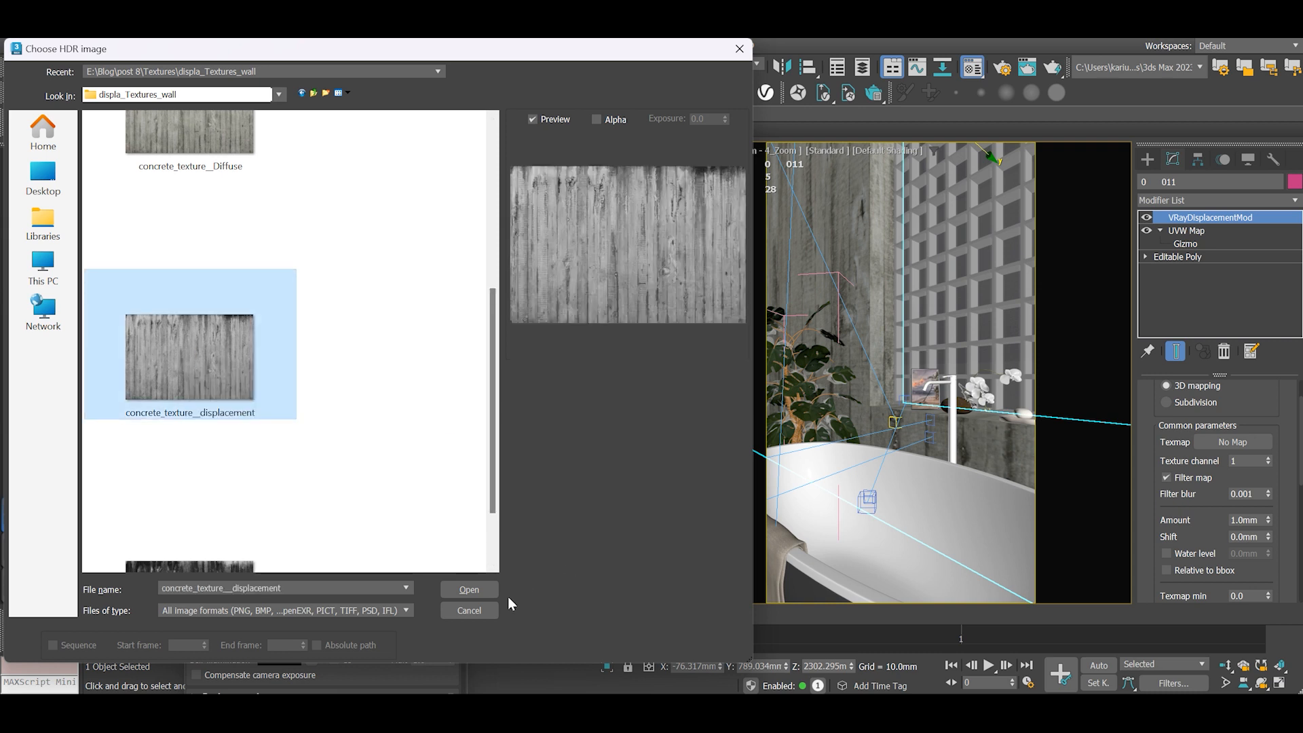
click(469, 589)
drag(1215, 527, 1223, 379)
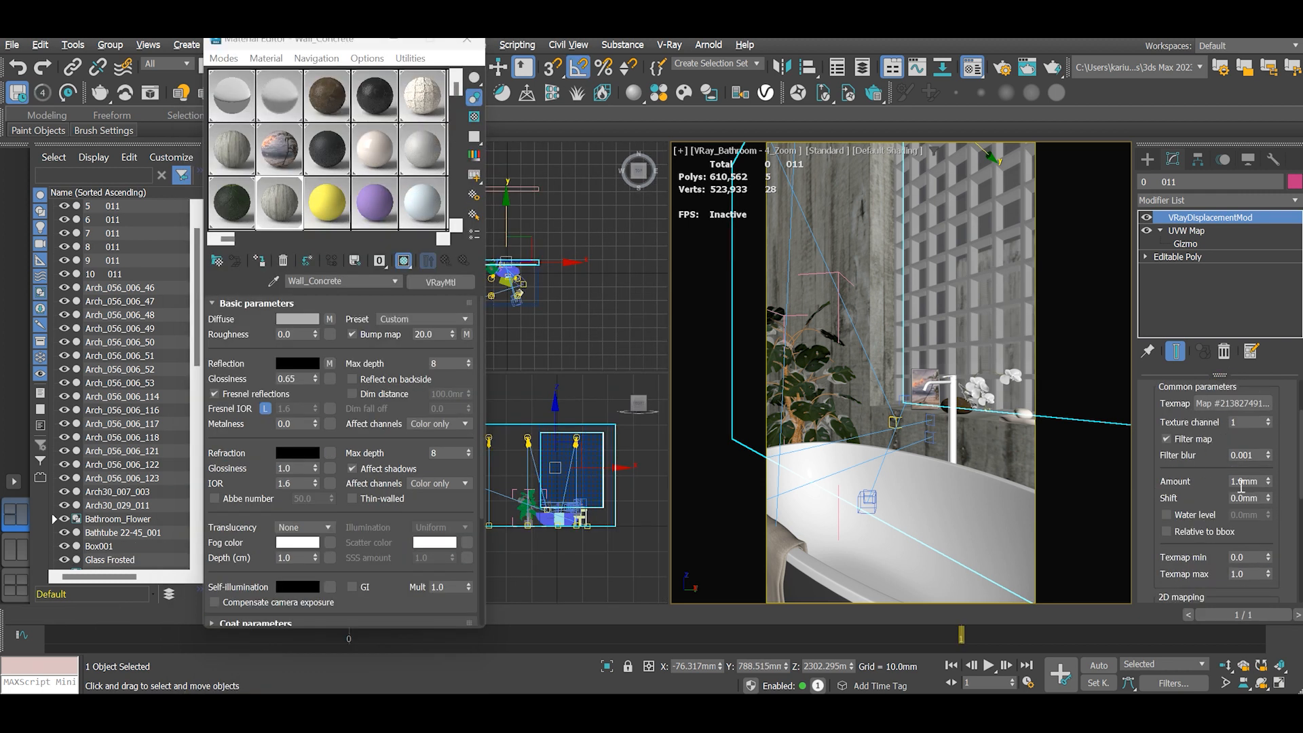
Open the displacement modifier's Amount value for editing and review its remaining parameters.
drag(1241, 486, 1205, 481)
drag(1256, 540, 1256, 407)
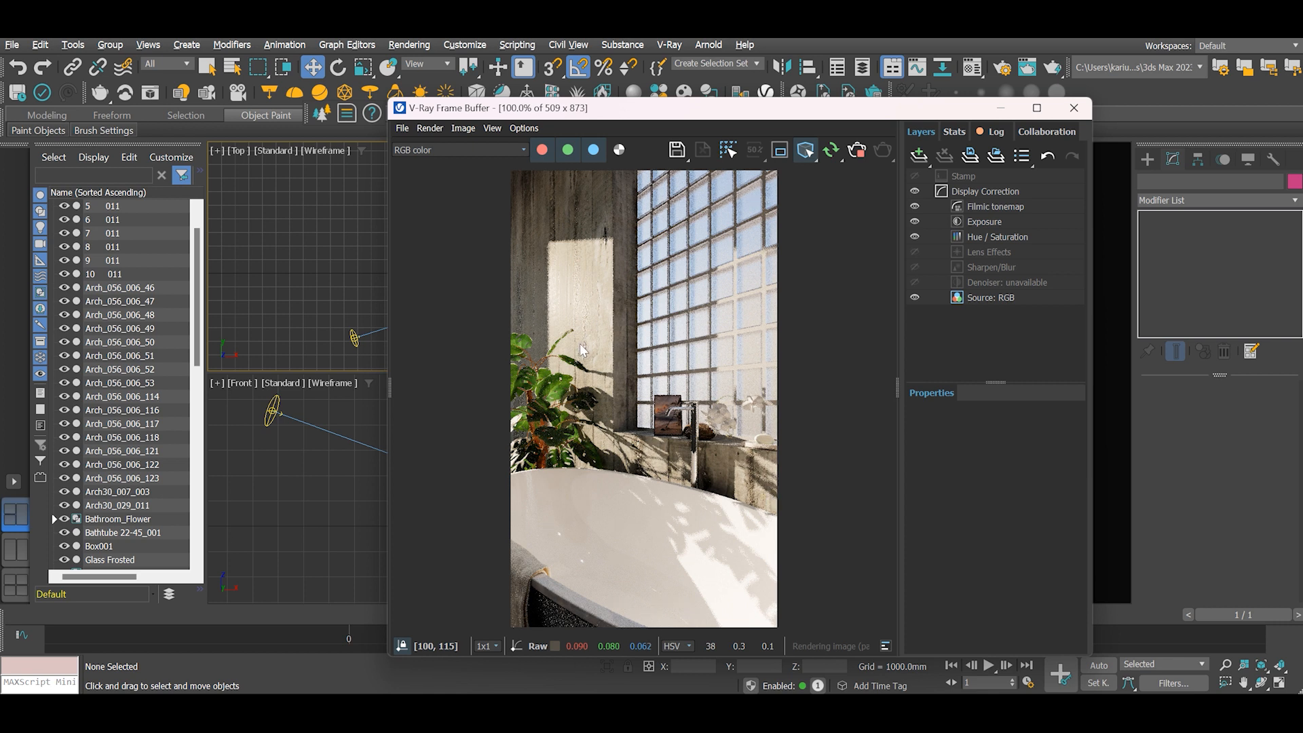
Inspect the displaced concrete in the V-Ray Frame Buffer render, from the sunlit wall panel to the ledge beside the bathtub.
scroll(606, 258, up, 1)
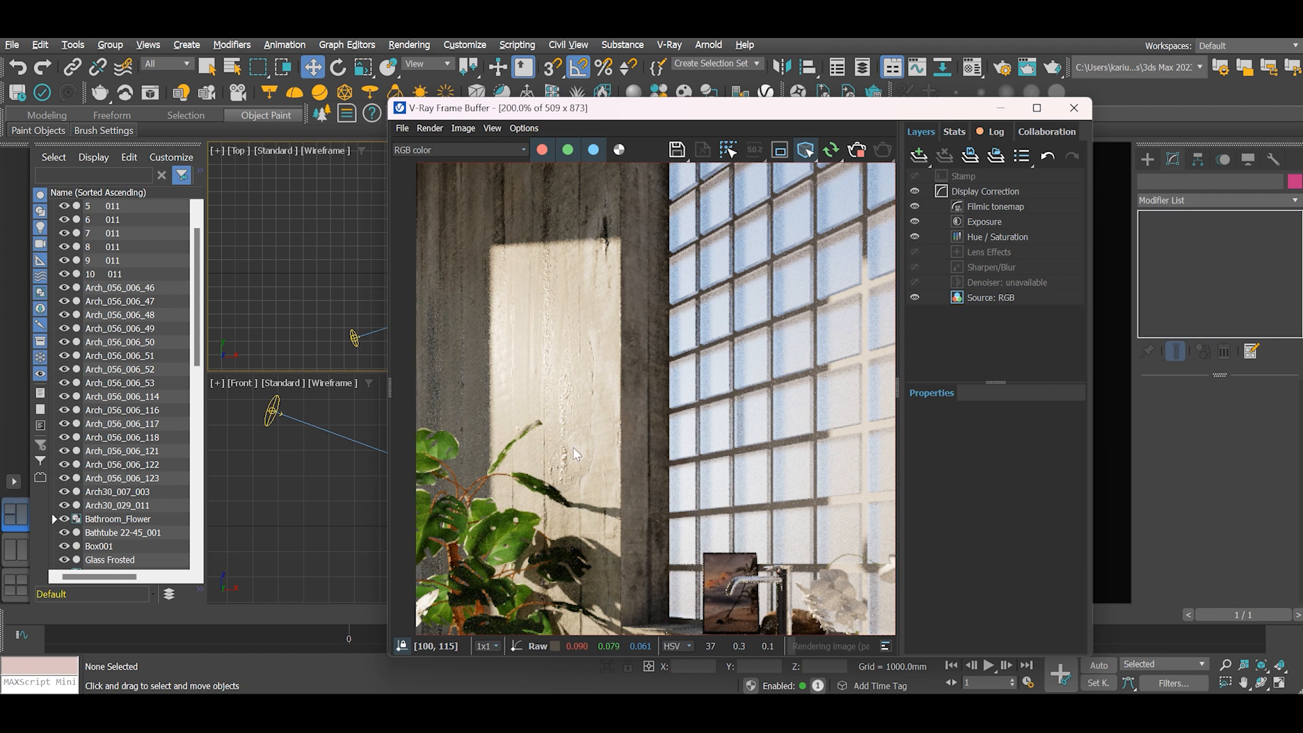
scroll(573, 453, down, 1)
scroll(709, 505, up, 1)
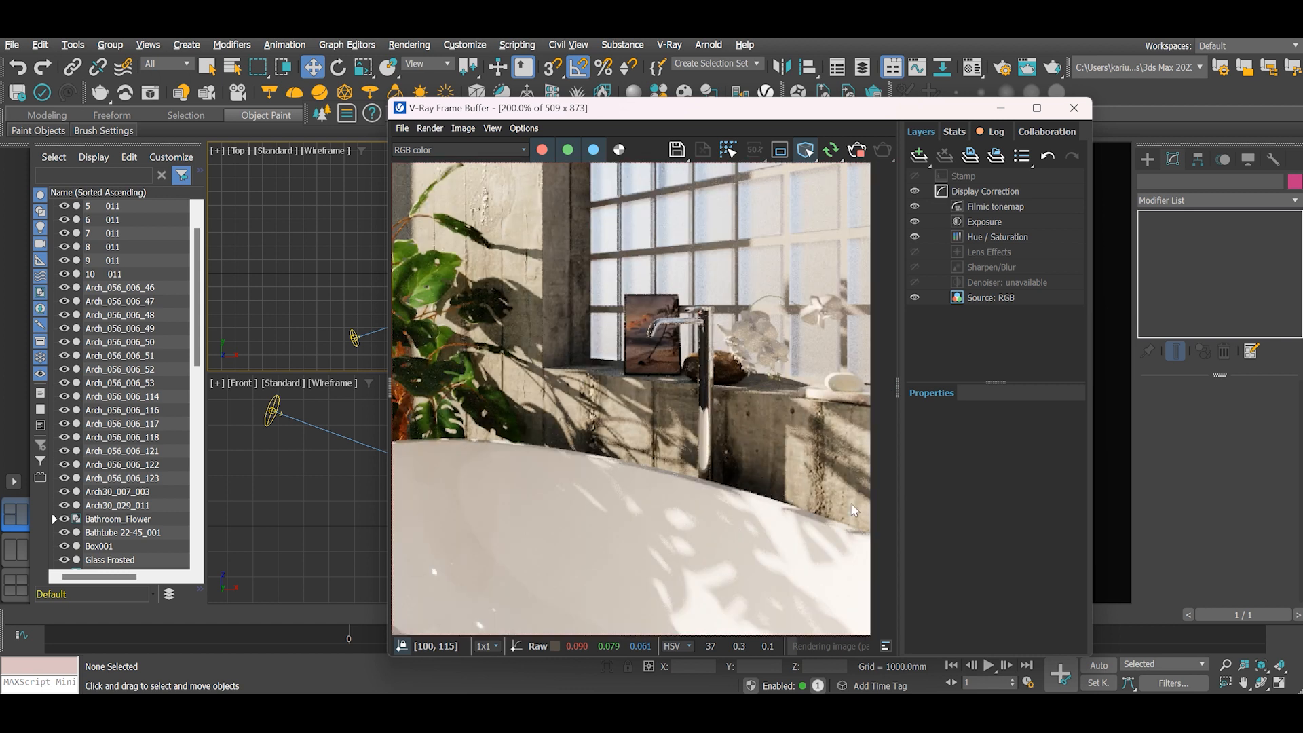
scroll(666, 506, down, 1)
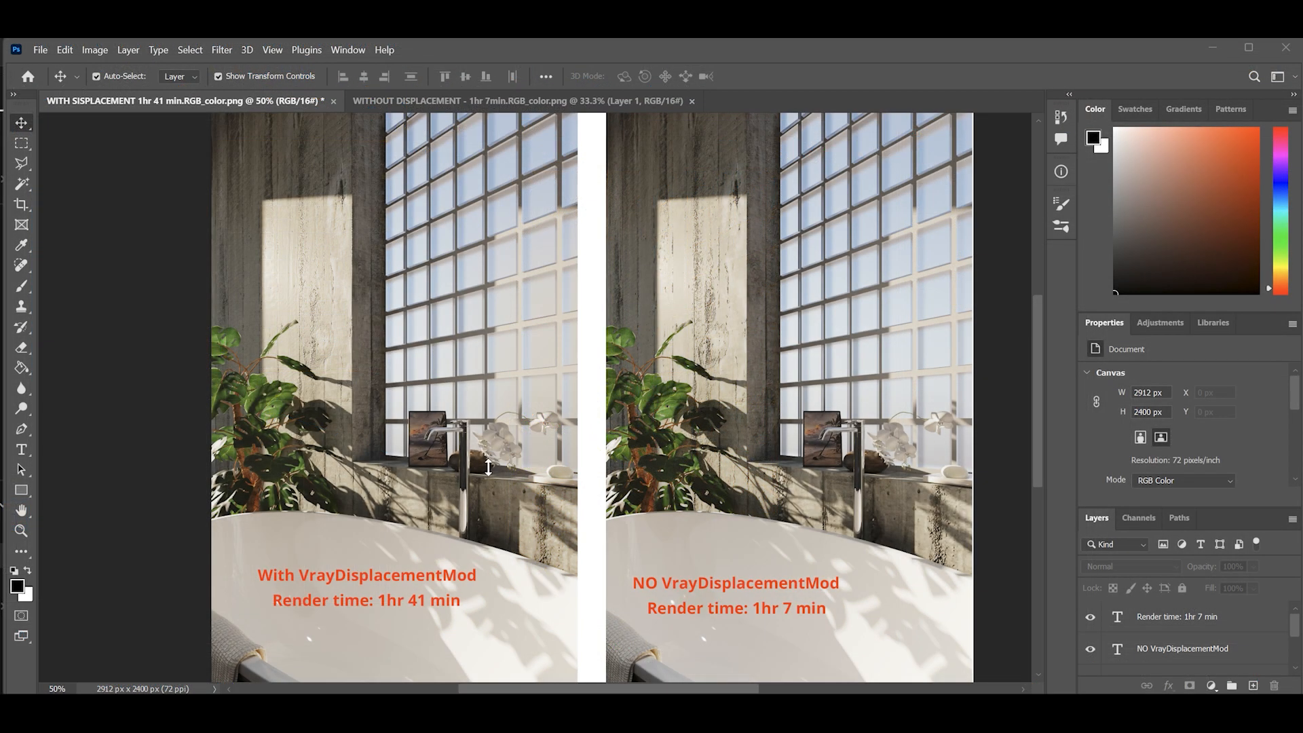
Switch to Photoshop and compare the concrete wall detail up close in the renders with and without VRayDisplacementMod.
scroll(490, 467, up, 2)
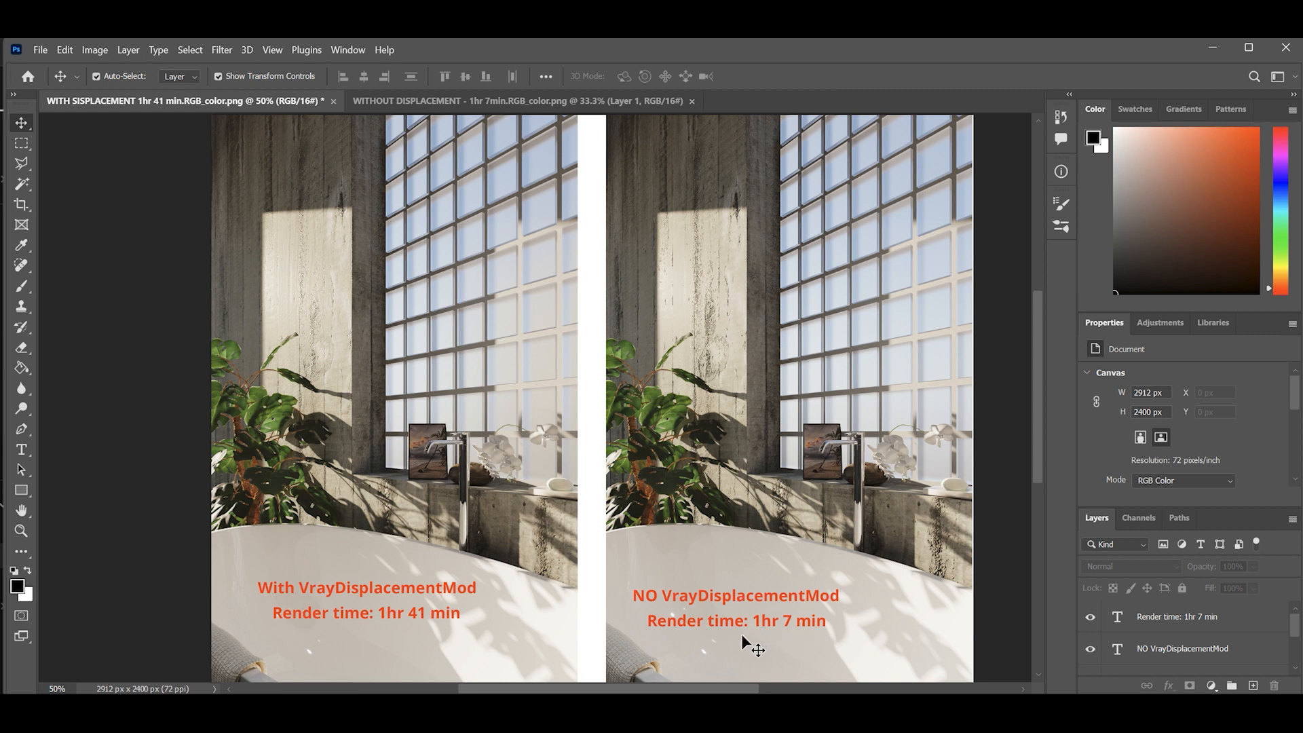
scroll(793, 563, up, 1)
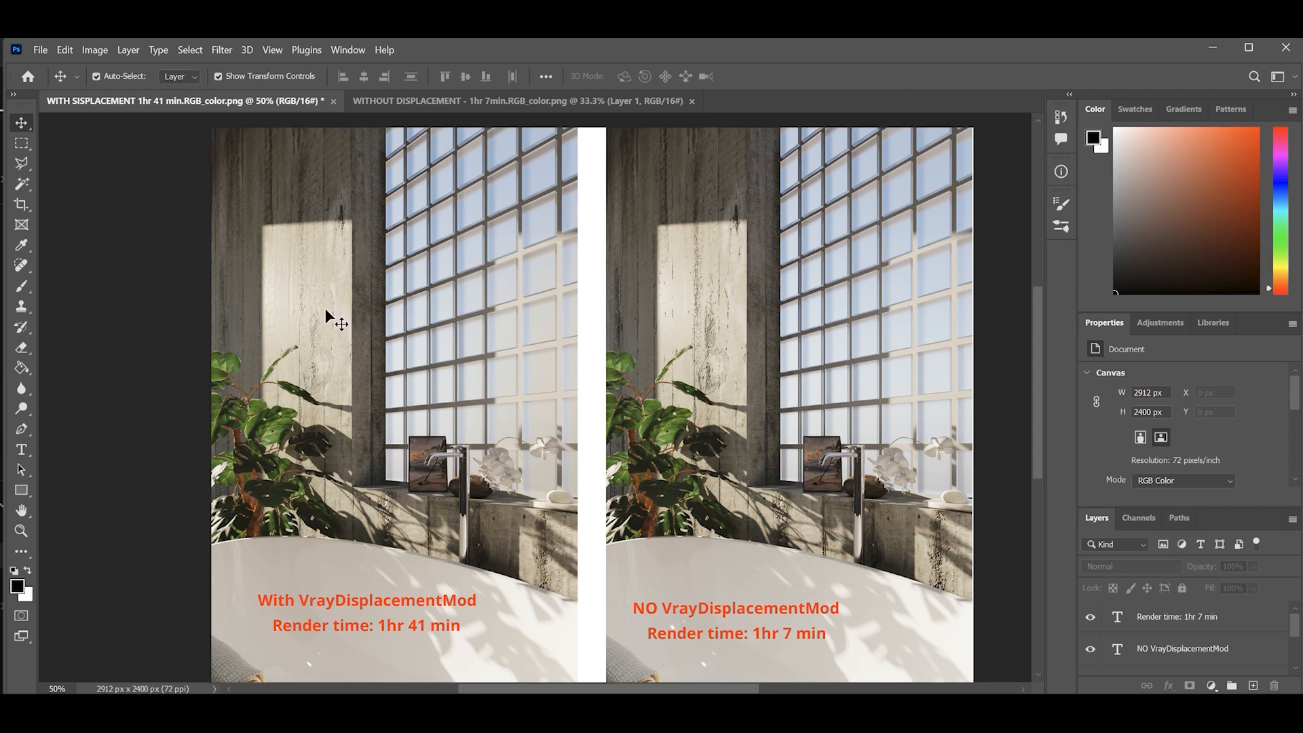
key(ctrl+plus)
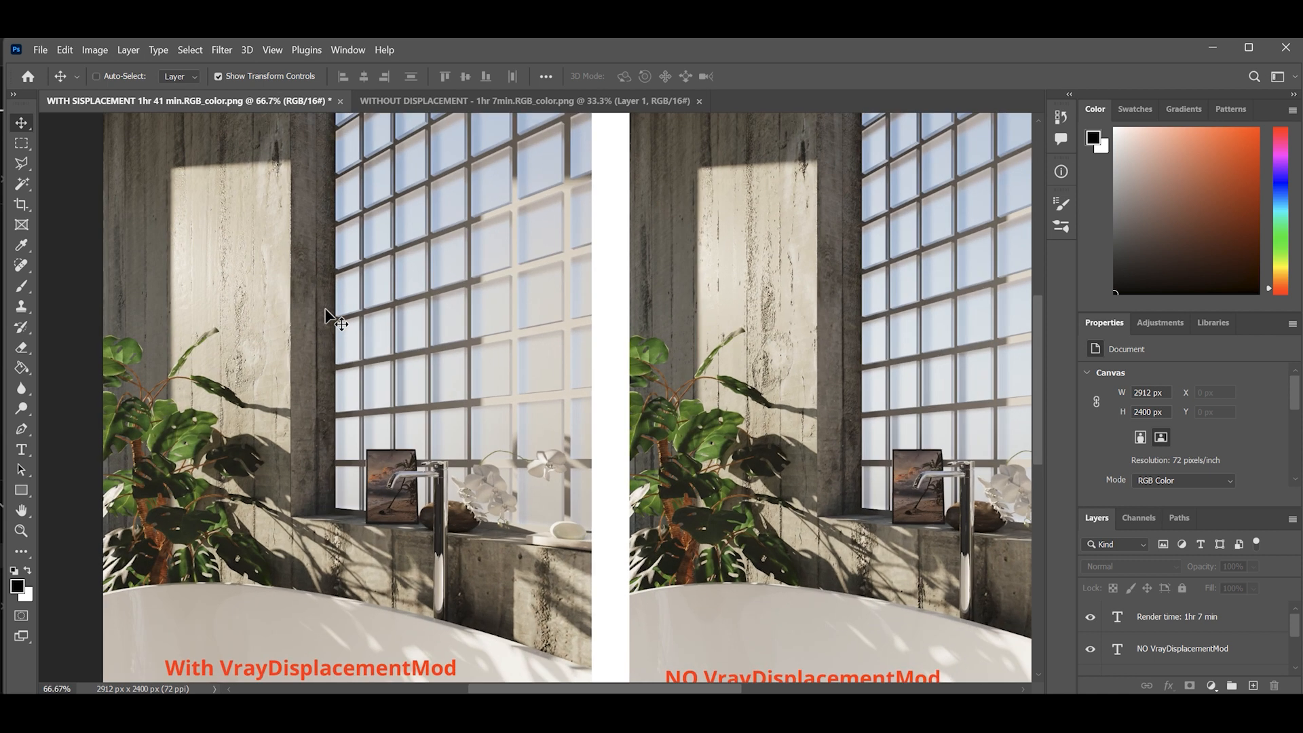
key(ctrl+2)
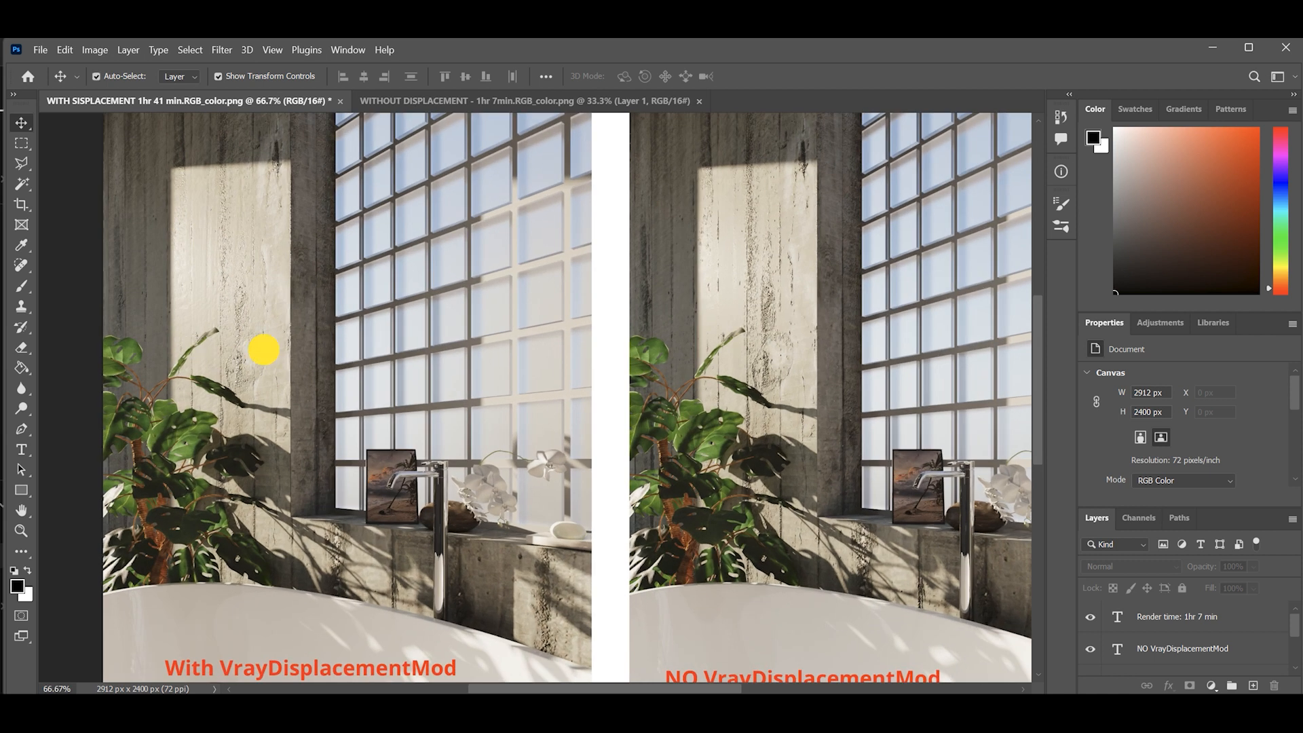
drag(264, 349, 335, 360)
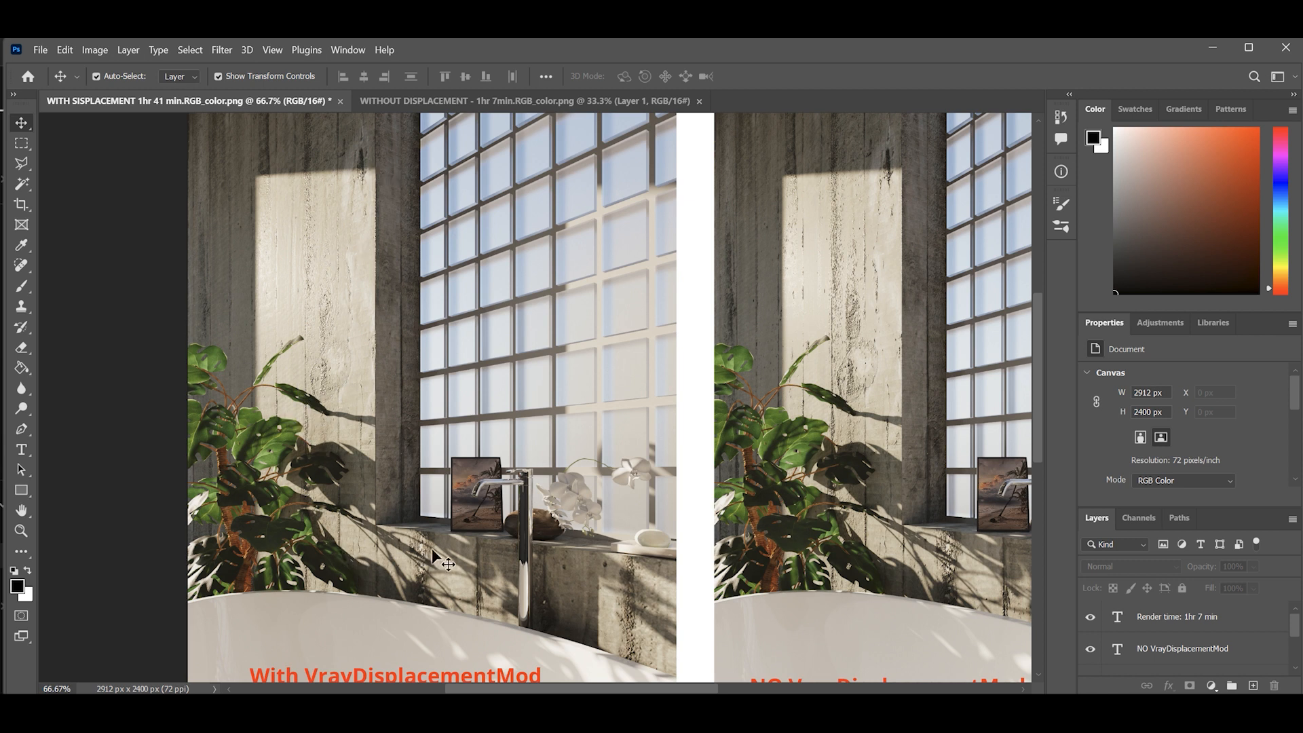
drag(779, 496, 753, 495)
drag(849, 523, 751, 502)
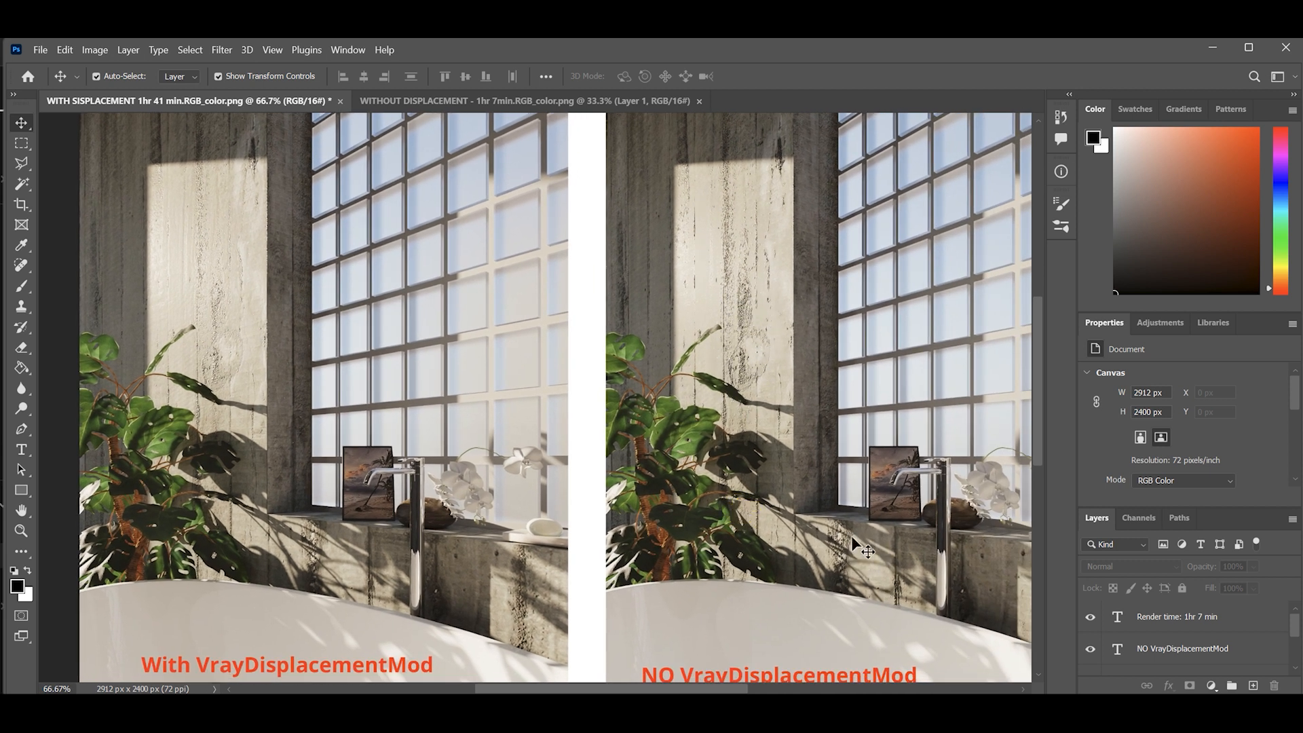
drag(499, 582, 482, 579)
click(884, 532)
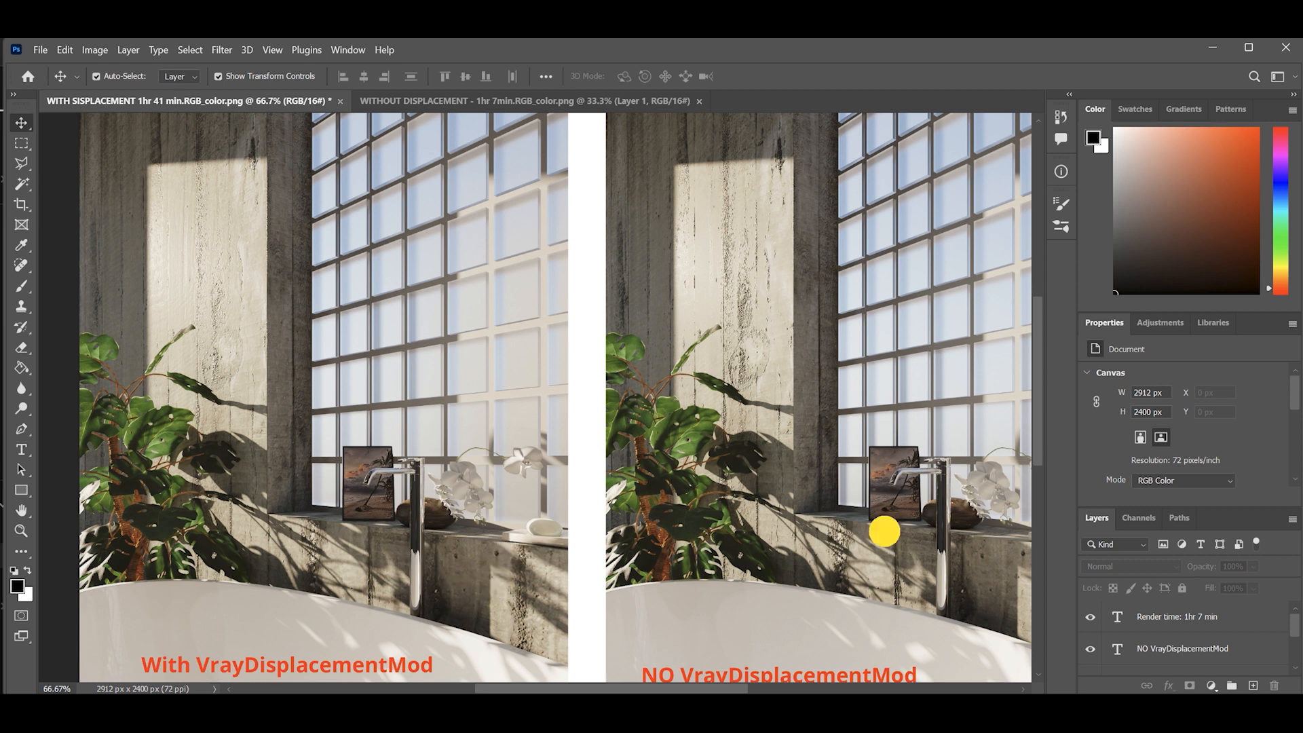
drag(884, 531, 751, 513)
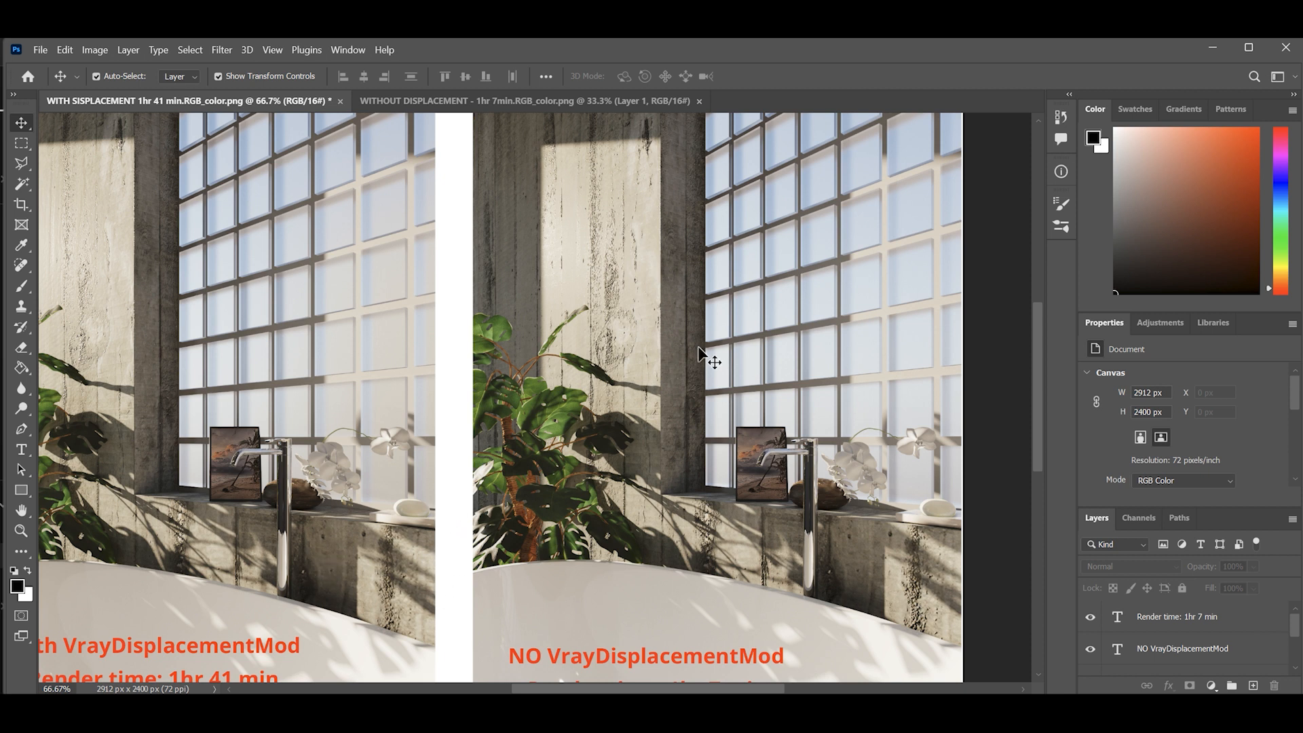
drag(675, 346, 801, 375)
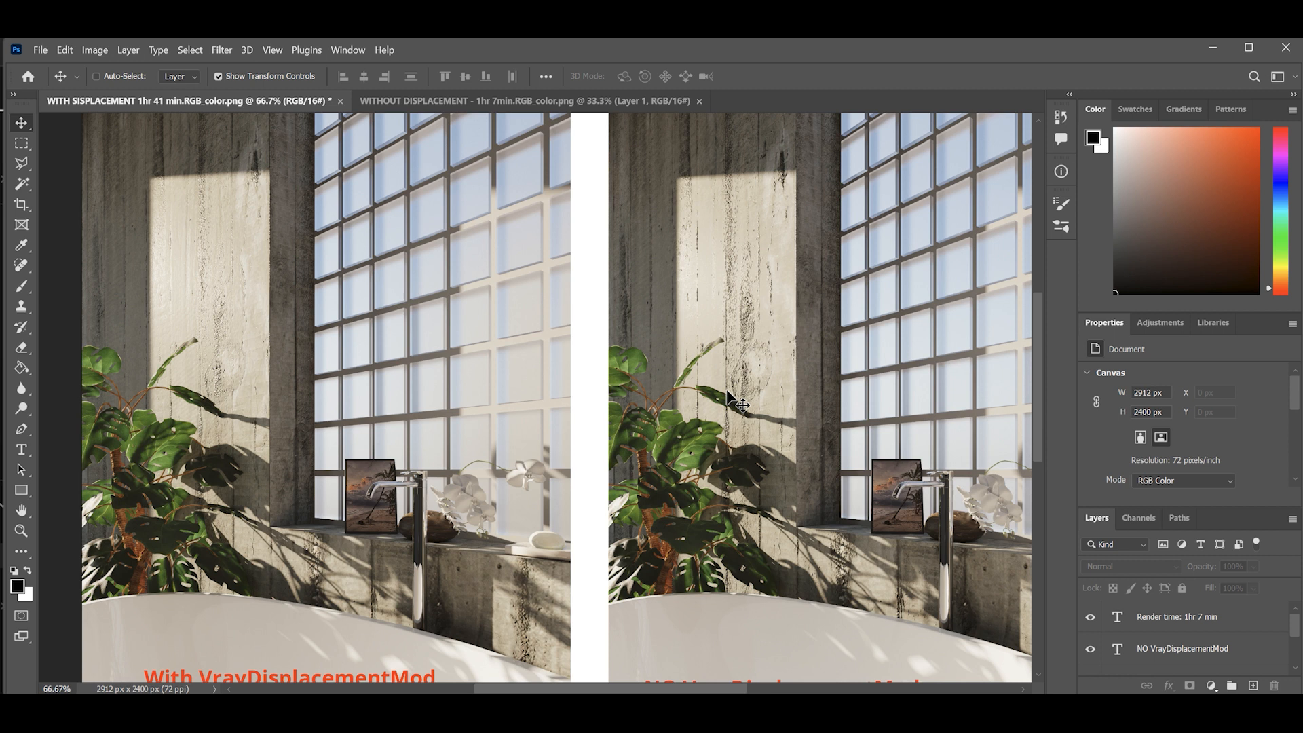
Compare the two complete bathroom renders side by side, including their render-time labels.
key(ctrl+minus)
scroll(727, 391, down, 2)
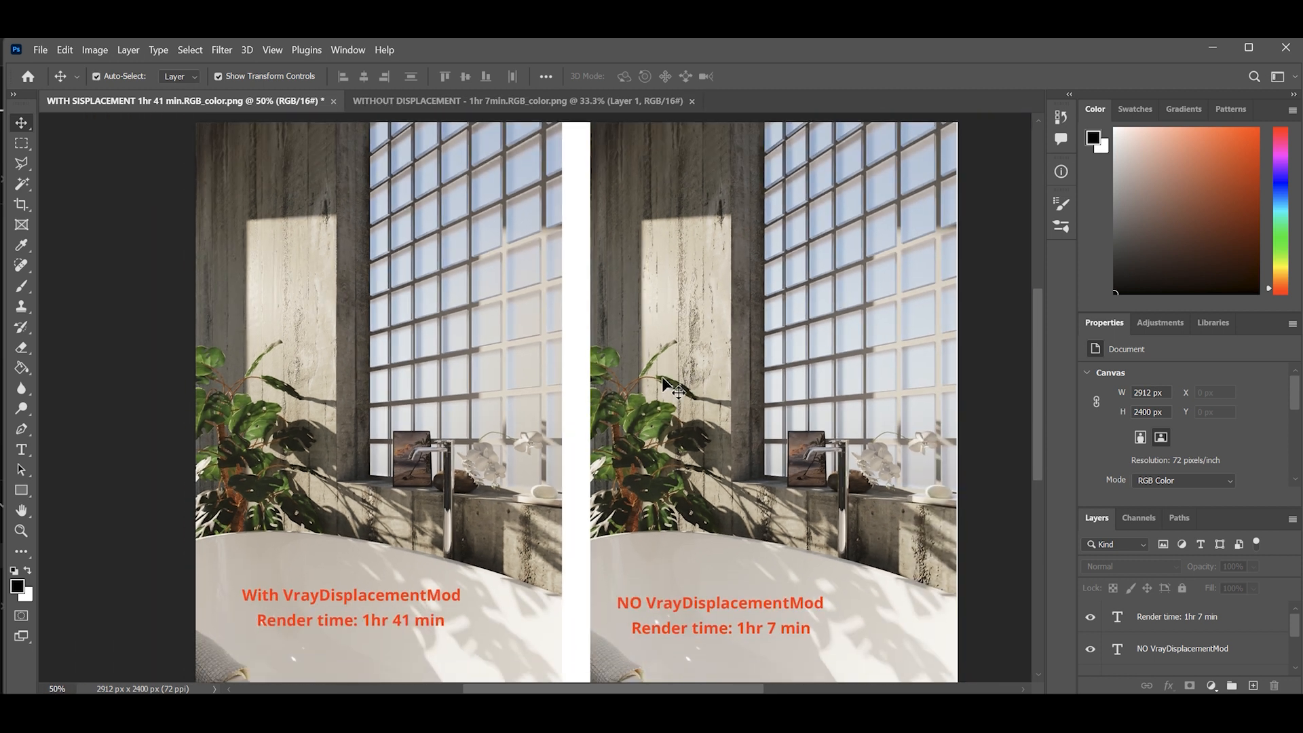
drag(608, 492, 627, 451)
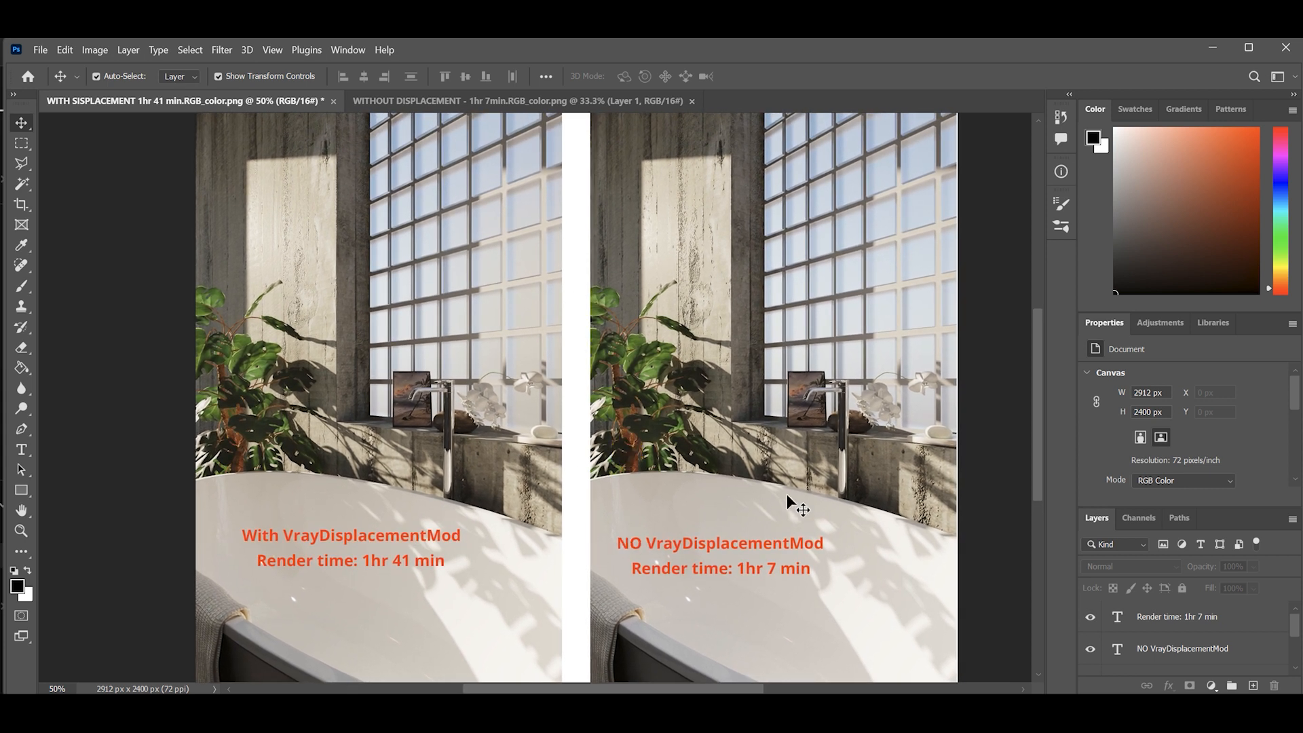
key(ctrl+minus)
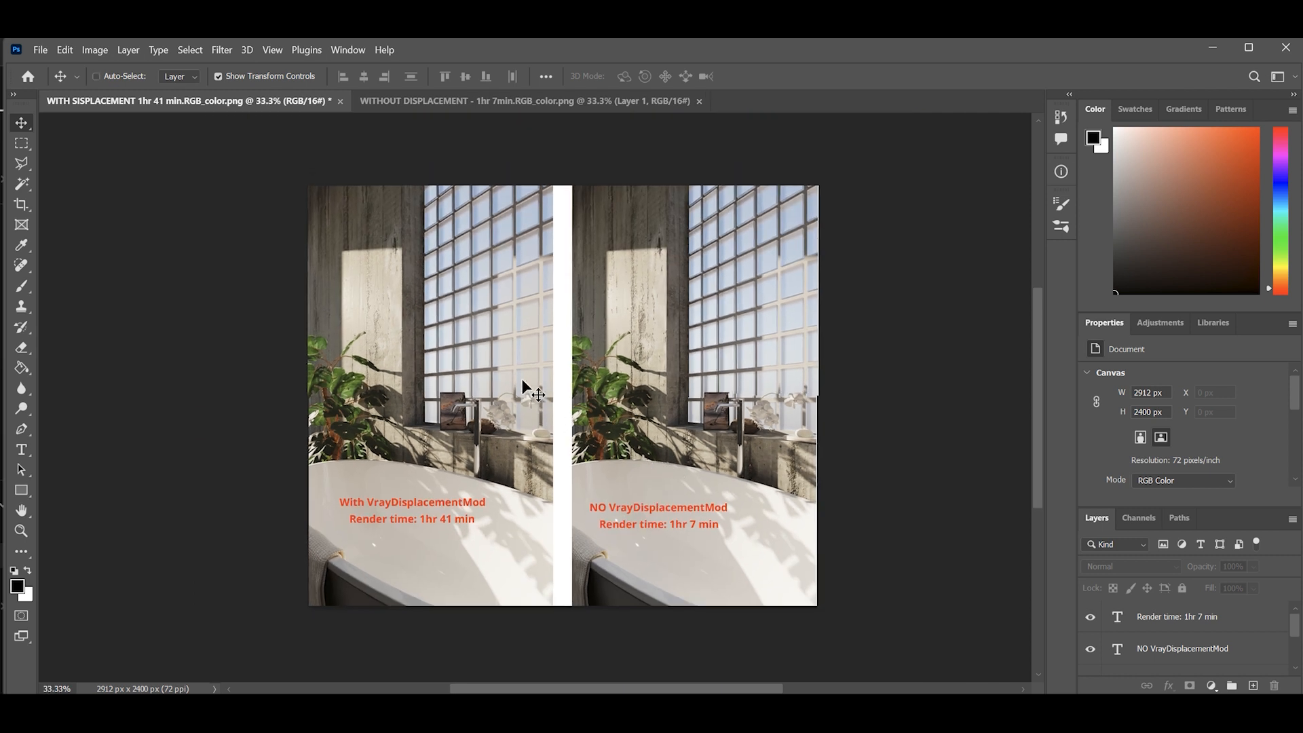
key(ctrl+plus)
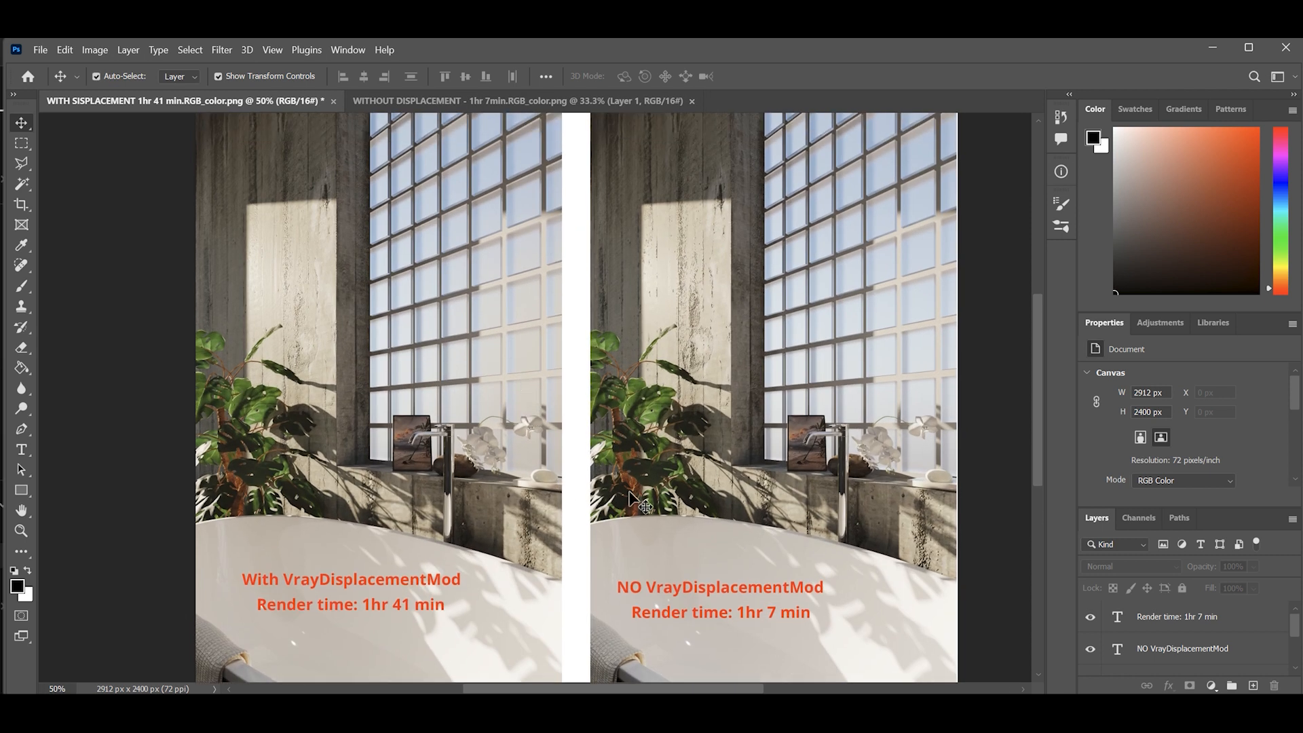